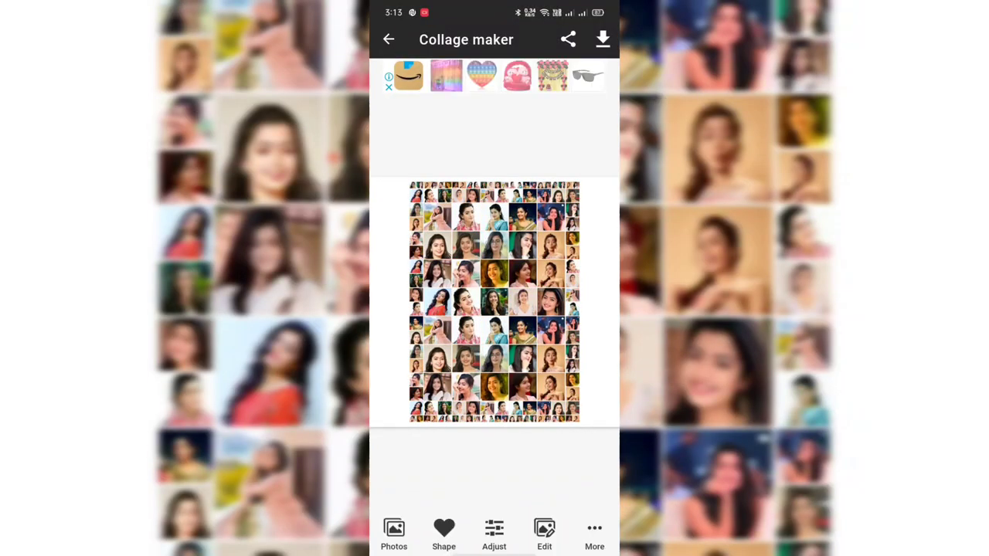
In Collage Maker, shrink the photo size and apply the small-photo mosaic layout.
click(494, 533)
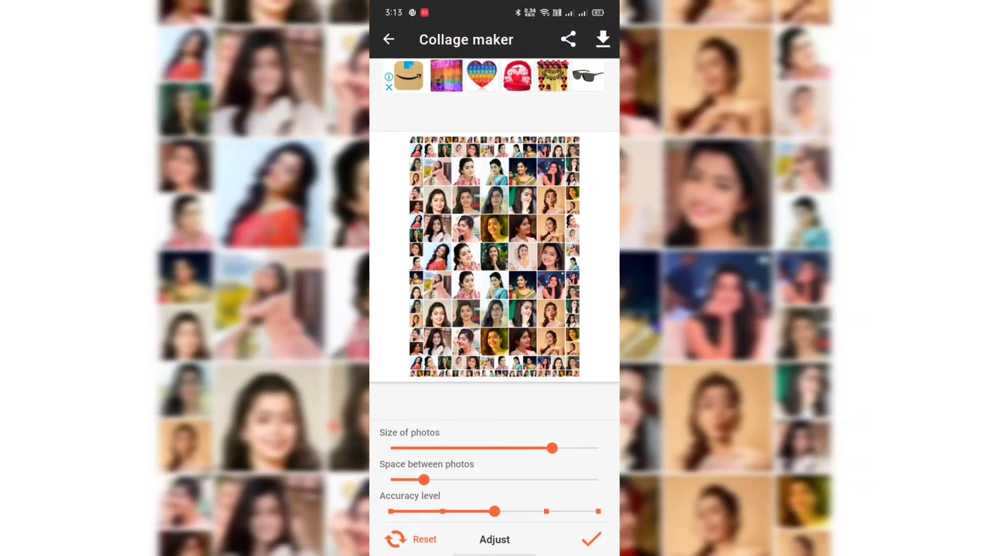
mouse_move(551, 463)
mouse_down()
mouse_move(449, 463)
mouse_move(420, 448)
mouse_up()
click(591, 539)
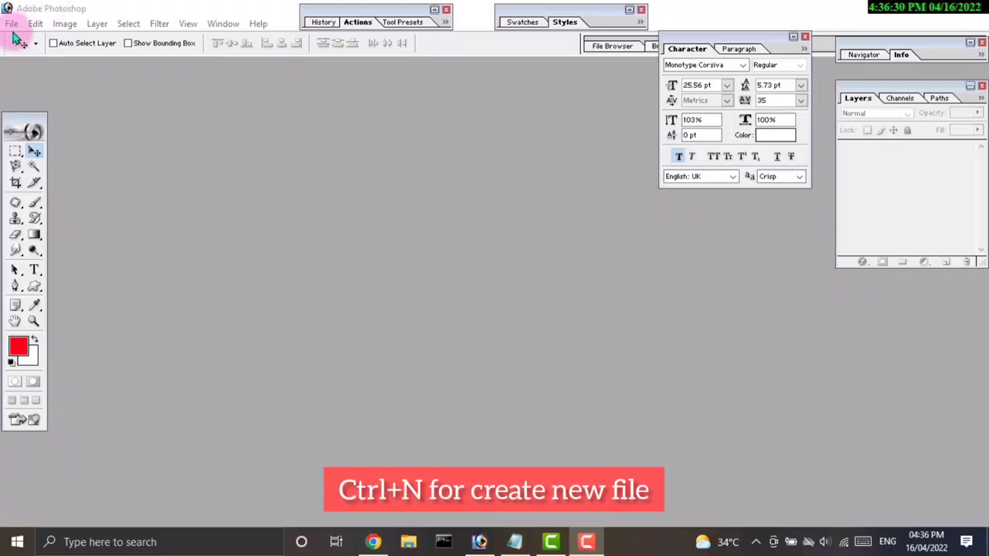
Create a new Photoshop document 8×12 inches at 450 ppi, then go to the File menu.
click(12, 23)
key(ctrl+n)
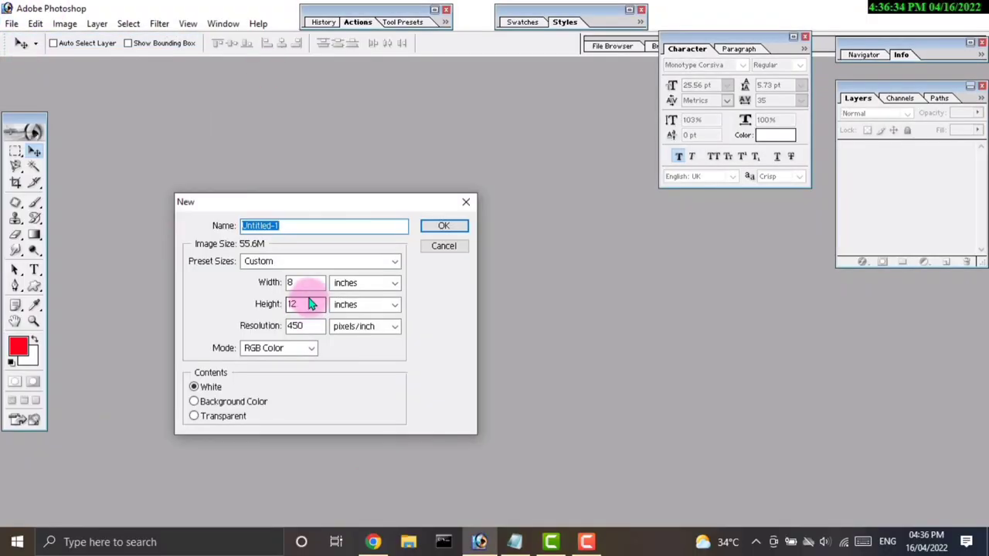
click(365, 283)
click(364, 310)
click(292, 326)
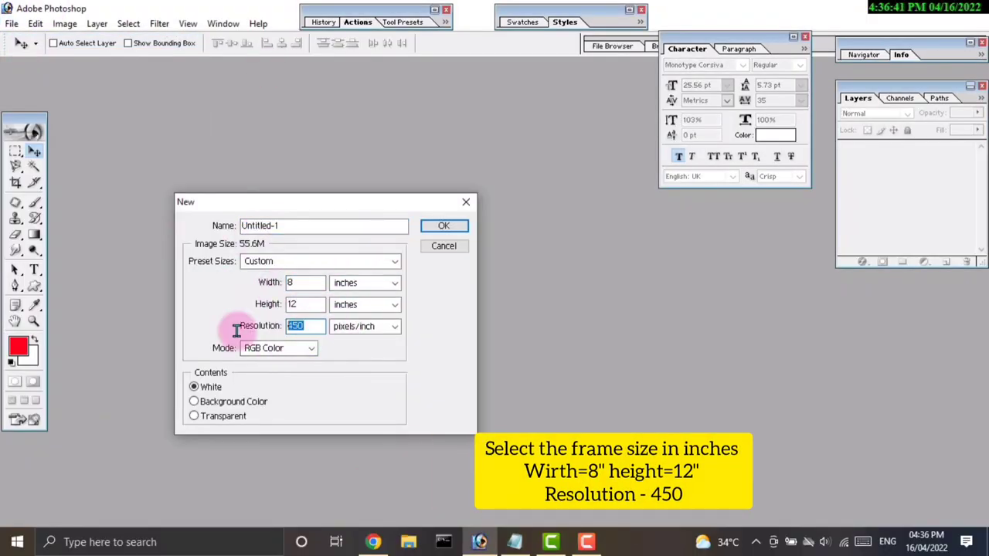
click(292, 305)
click(364, 304)
click(351, 330)
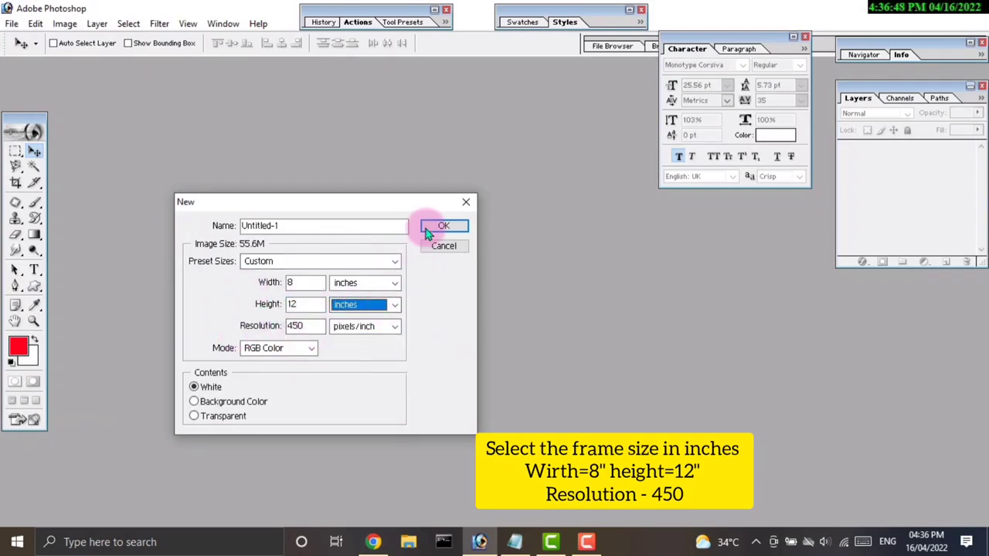
click(443, 225)
click(11, 23)
Open the abstract background image from the image folder.
click(35, 56)
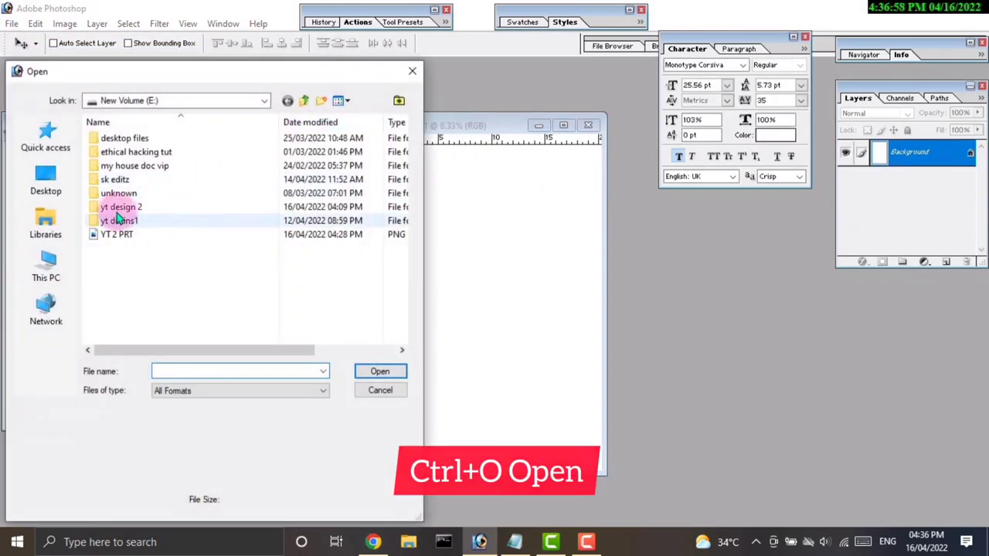
double_click(126, 274)
click(123, 197)
click(379, 371)
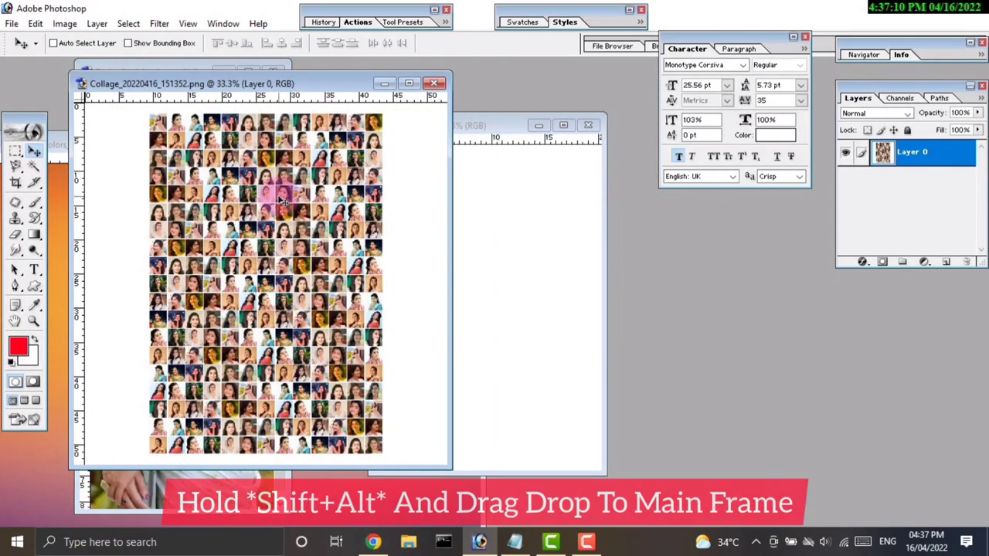
Drag the collage into the poster and scale it up to cover the whole canvas.
mouse_move(282, 201)
mouse_down()
mouse_move(468, 239)
mouse_move(552, 148)
mouse_up()
key(ctrl+t)
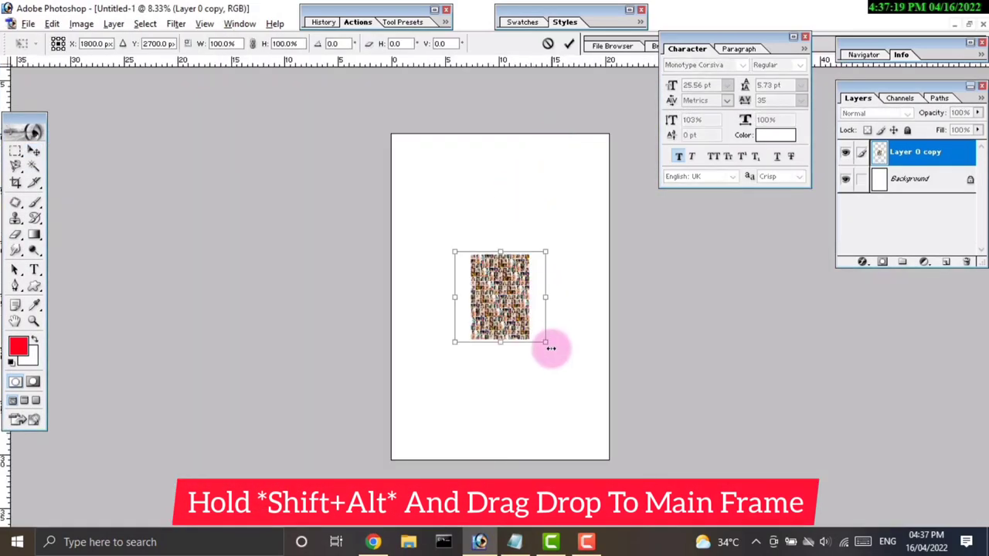
mouse_move(547, 341)
mouse_down()
mouse_move(669, 475)
mouse_move(671, 468)
mouse_up()
key(Return)
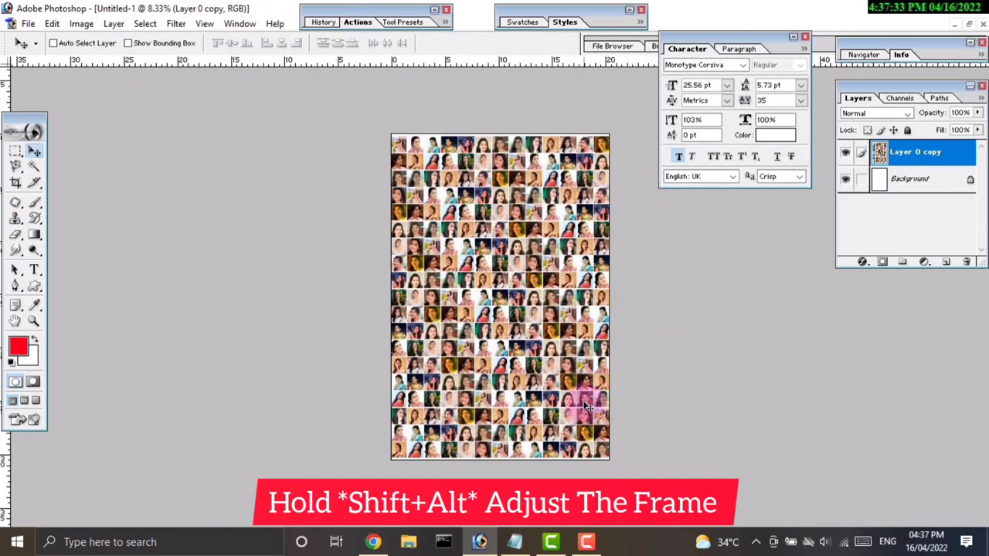
key(ctrl+t)
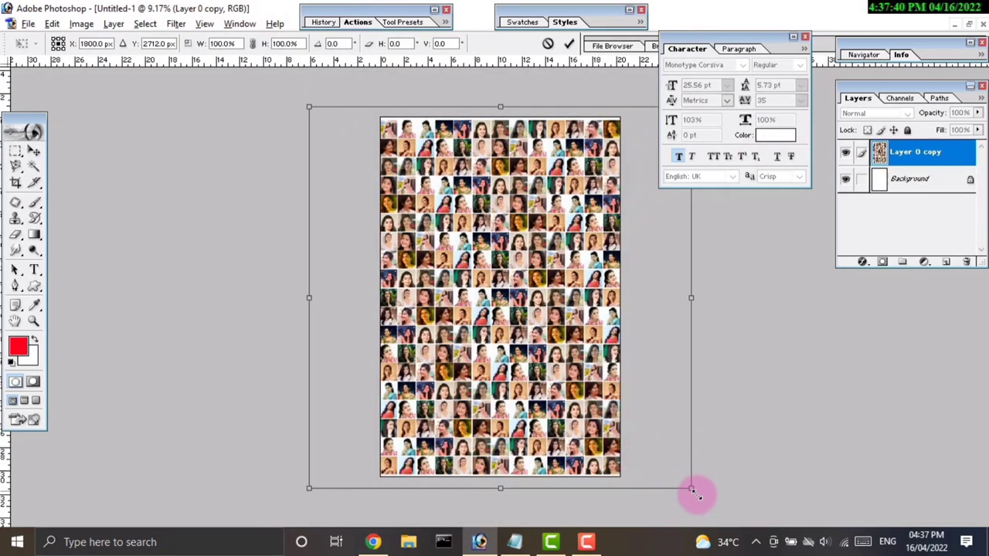
drag(691, 487, 693, 492)
key(Return)
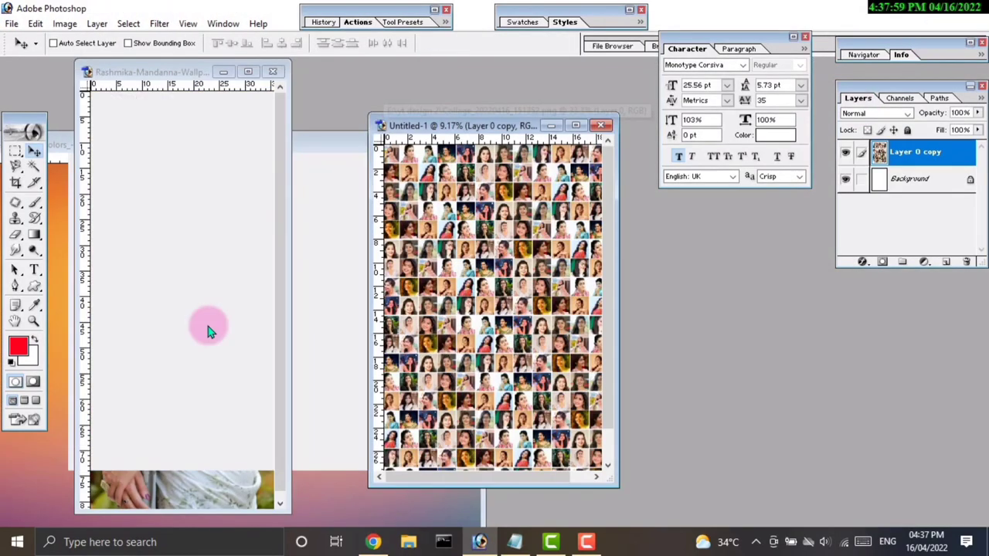
Float the documents, enlarge the woman's photo and view her hands at actual size.
click(247, 71)
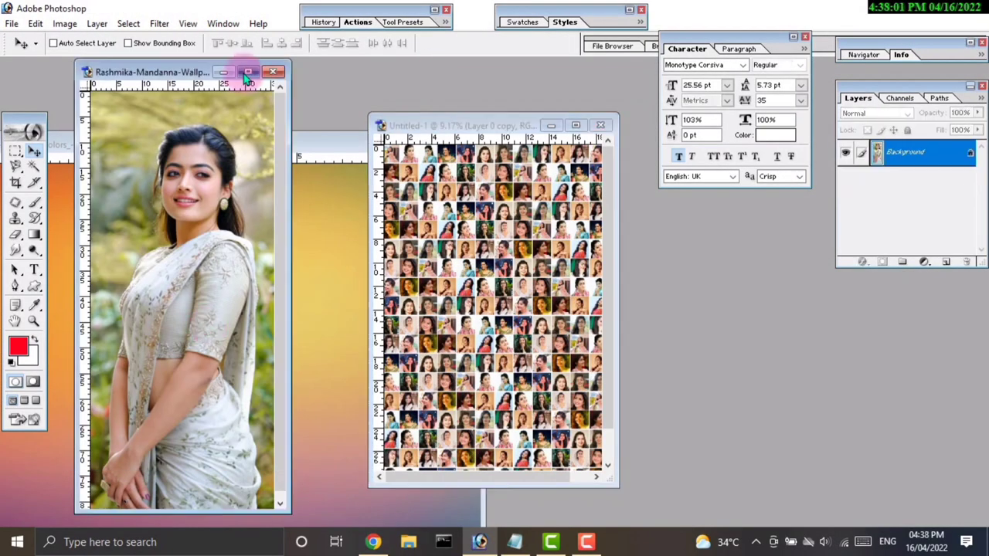
click(15, 285)
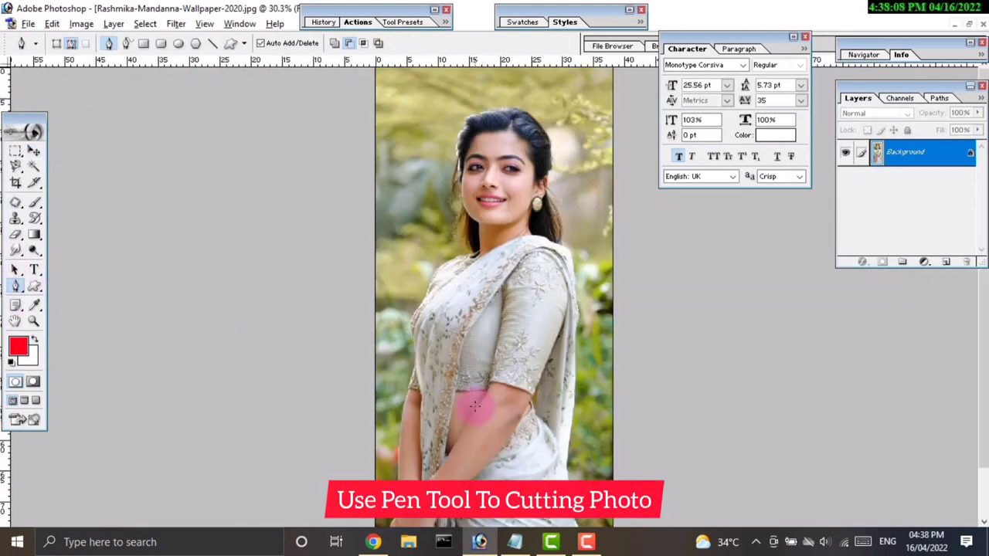
key(ctrl+alt+0)
drag(474, 407, 437, 70)
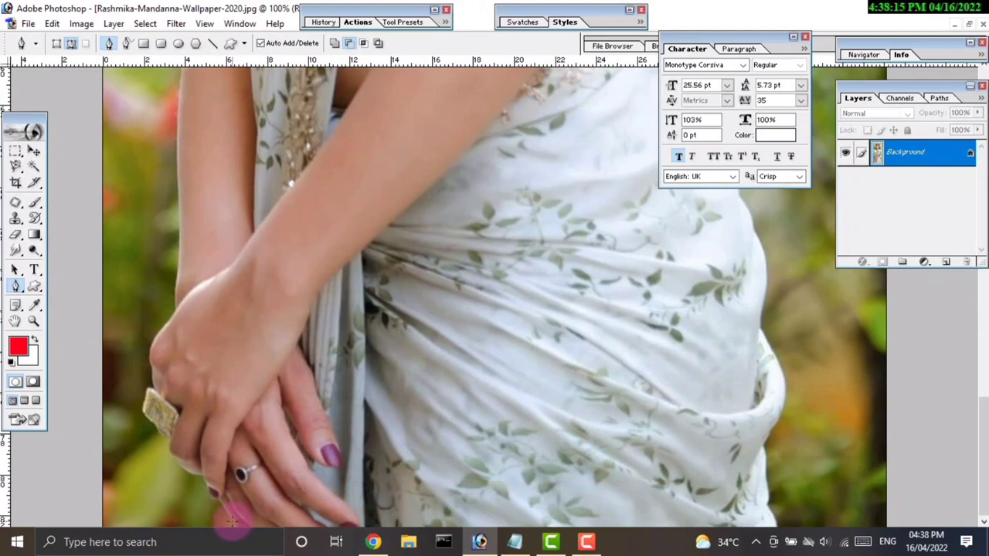
Trace the Pen outline from the fingertip up the hand, arm and blouse to the shoulder.
click(177, 463)
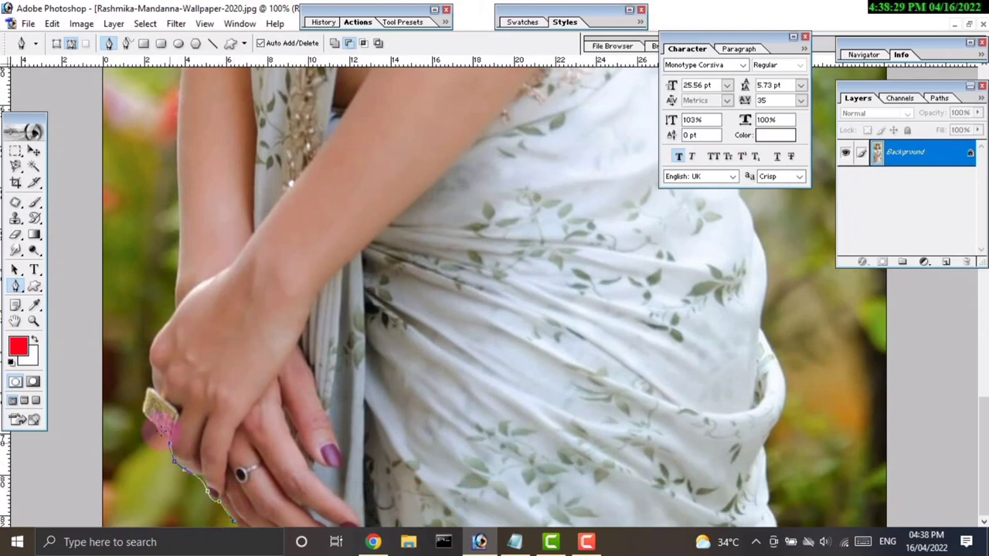
scroll(158, 428, up, 1)
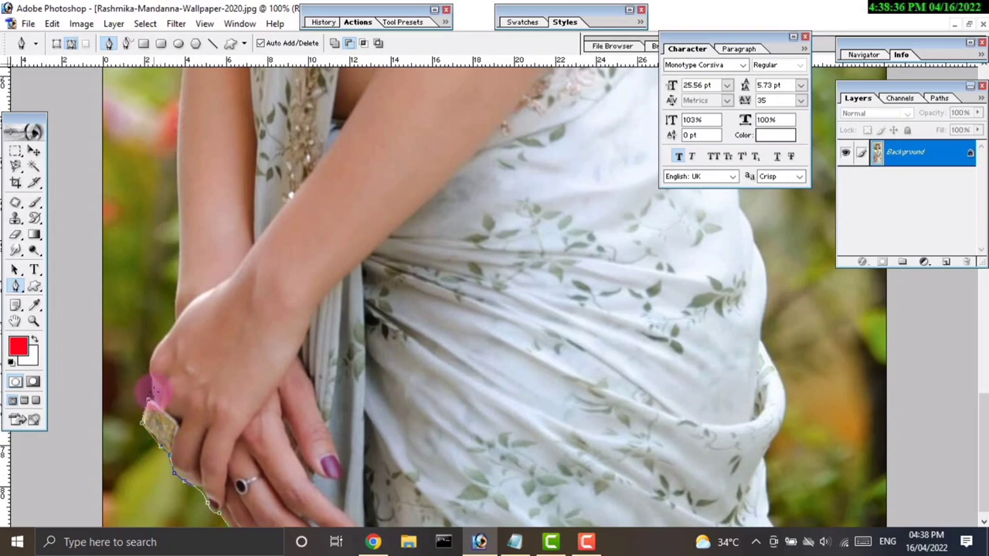
scroll(155, 391, up, 2)
click(174, 367)
scroll(174, 367, up, 2)
scroll(174, 367, up, 2)
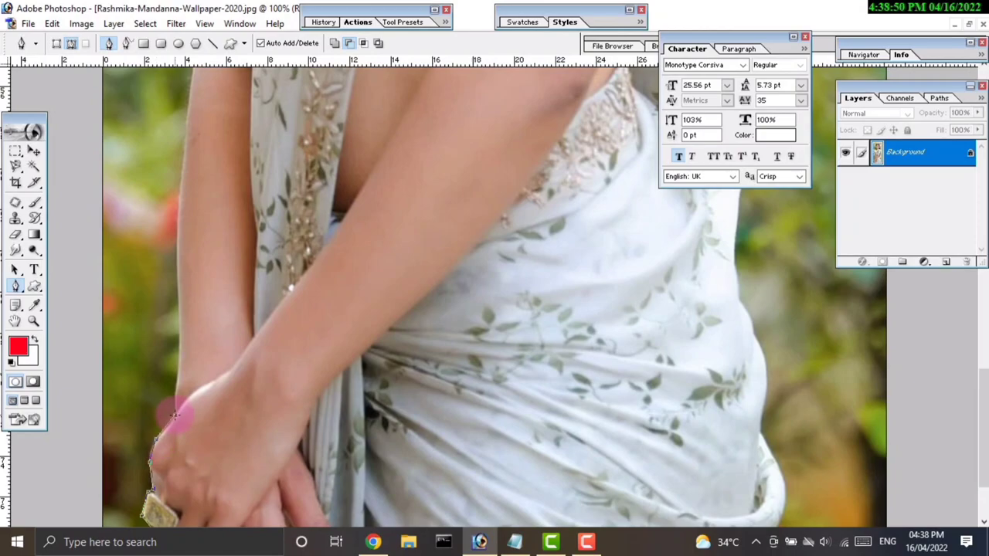
scroll(175, 415, up, 4)
scroll(176, 346, up, 4)
click(176, 346)
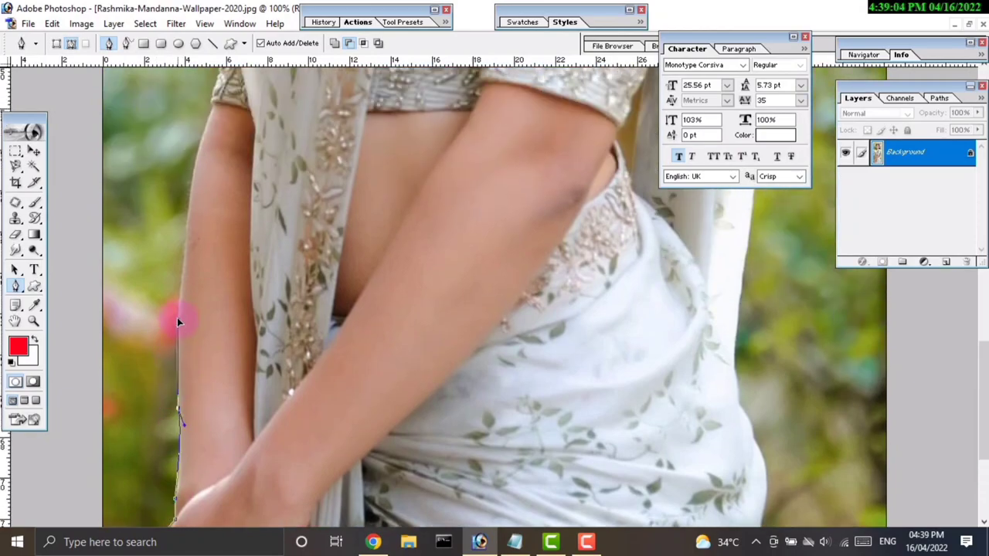
scroll(186, 323, up, 10)
scroll(194, 328, up, 3)
click(210, 331)
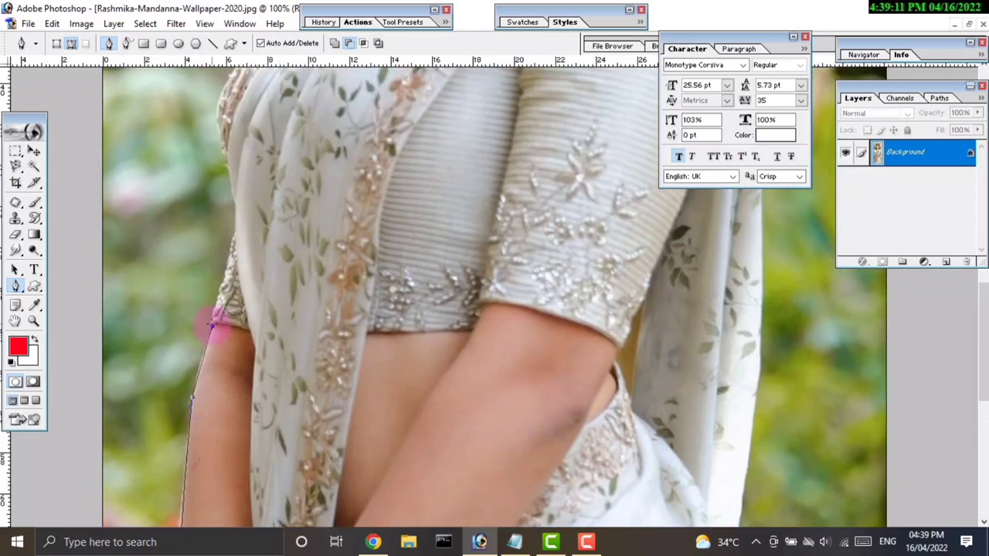
scroll(211, 332, up, 1)
scroll(210, 355, up, 2)
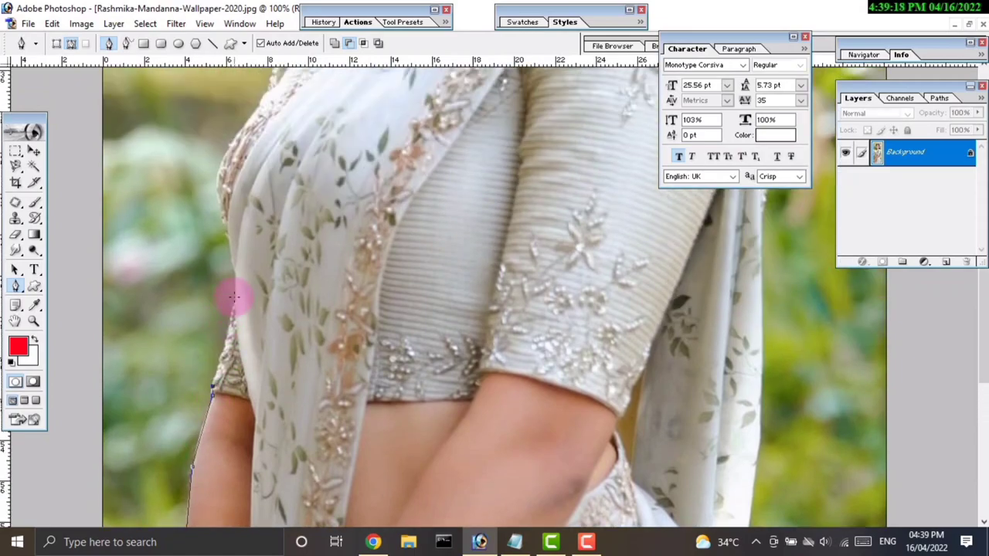
click(233, 296)
scroll(233, 296, up, 4)
click(221, 288)
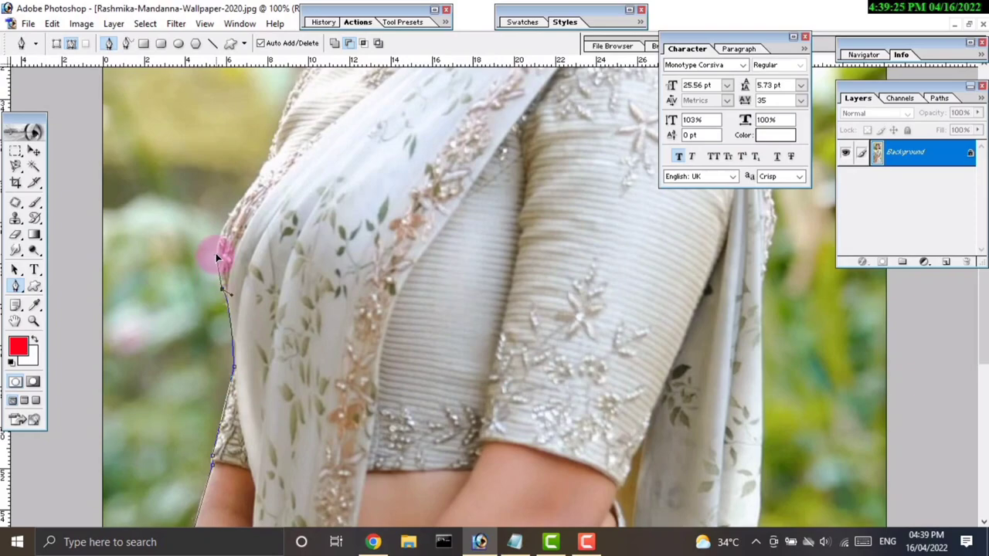
scroll(217, 257, up, 4)
click(252, 252)
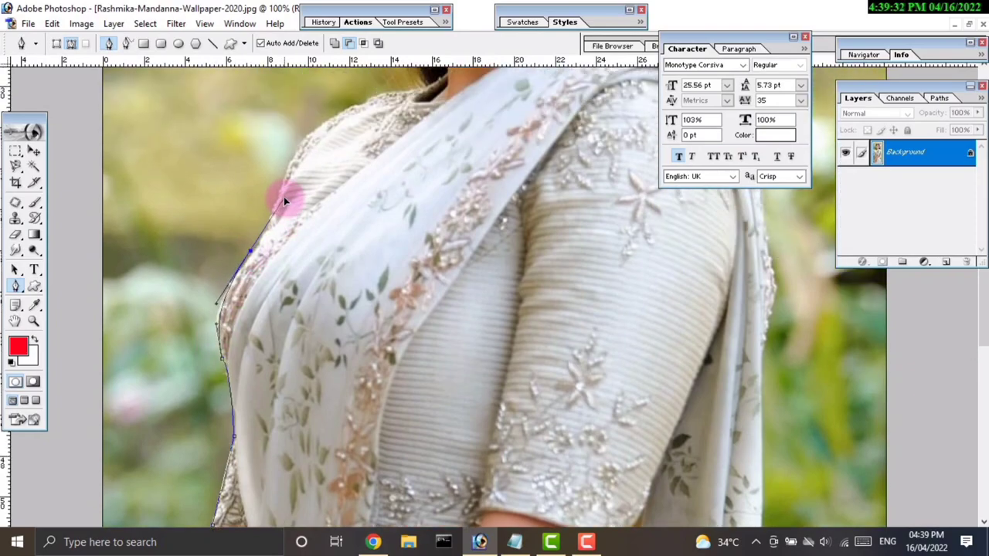
drag(285, 202, 276, 201)
scroll(359, 324, up, 12)
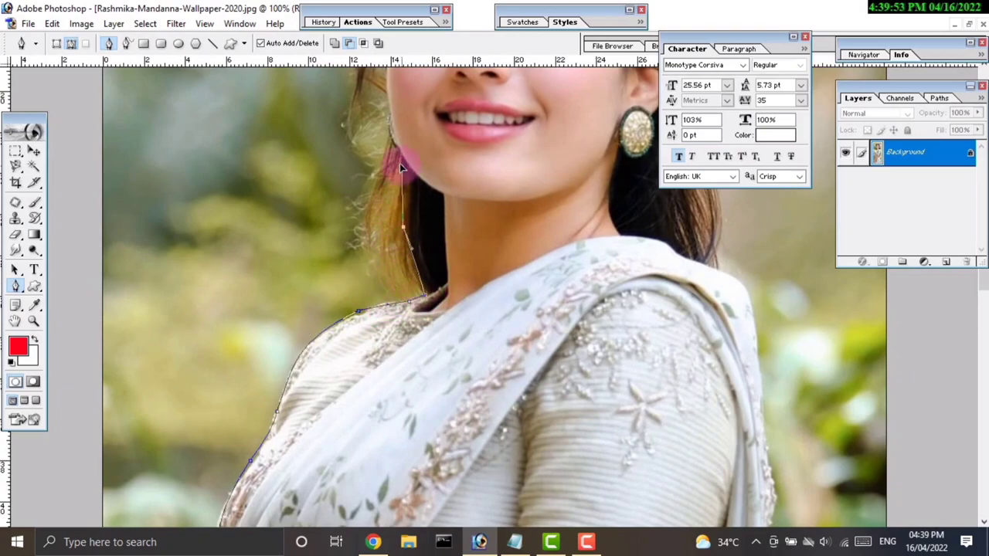
scroll(394, 150, up, 10)
Continue the outline up and over the hair, redoing a misplaced hairline point.
click(386, 289)
scroll(383, 278, up, 2)
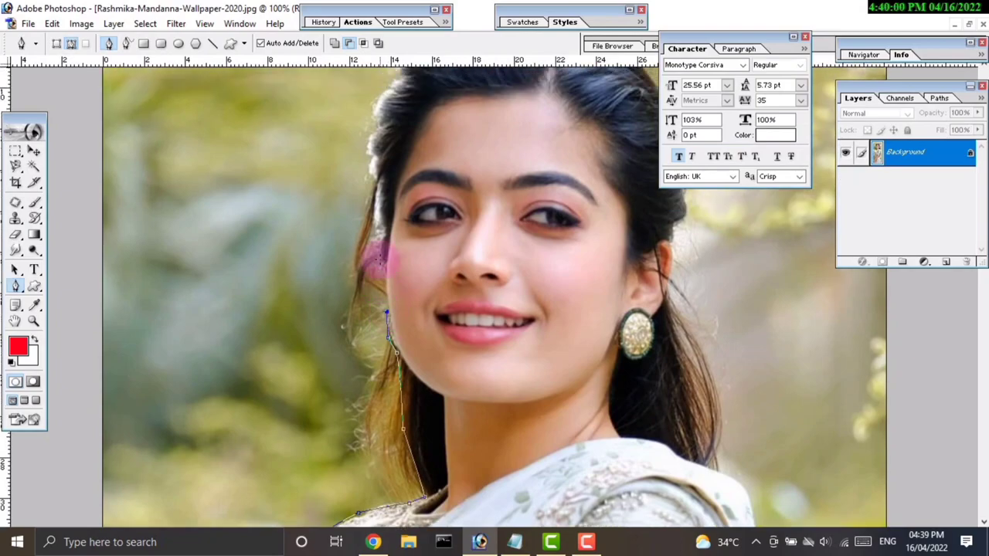
click(385, 272)
scroll(385, 267, up, 2)
scroll(387, 232, up, 2)
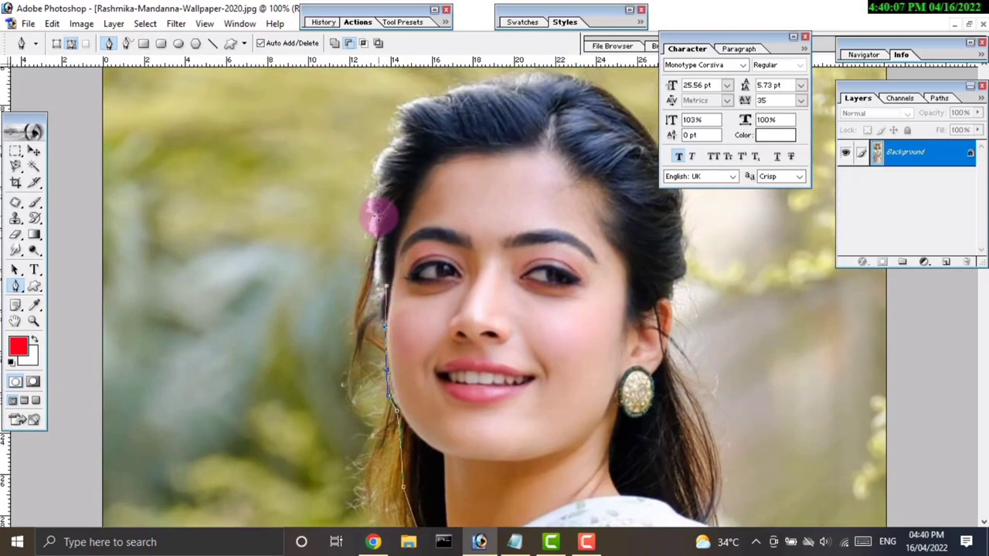
drag(446, 103, 509, 91)
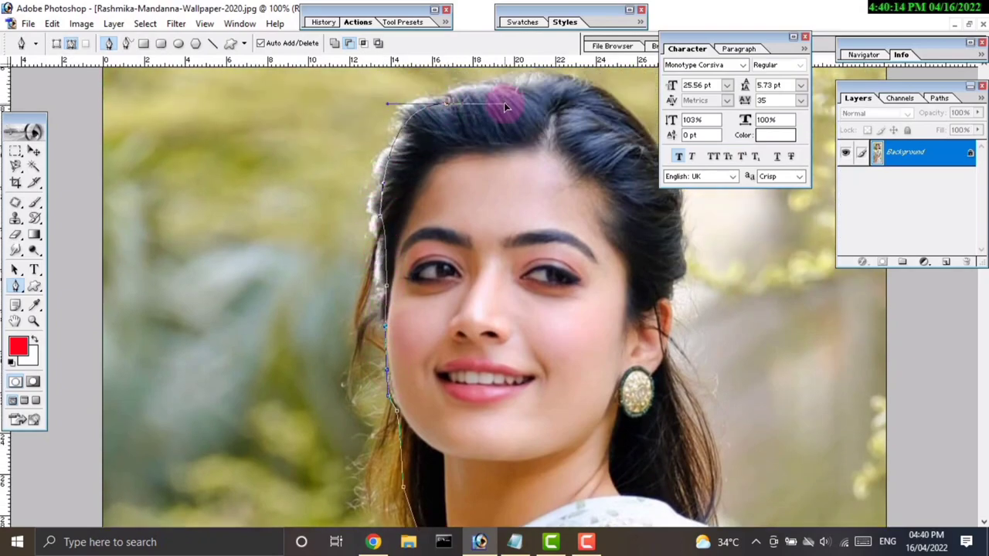
key(ctrl+z)
drag(425, 108, 454, 91)
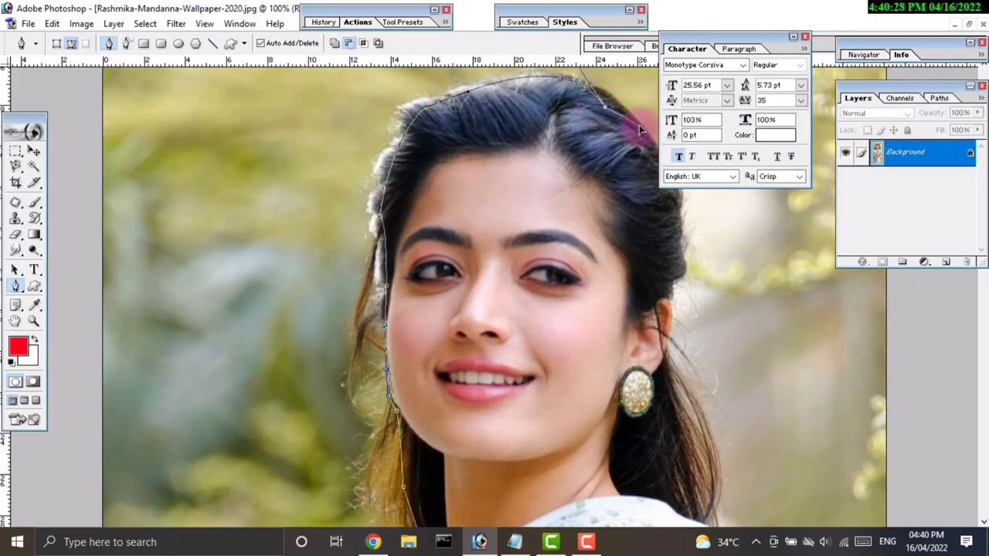
drag(643, 165, 668, 157)
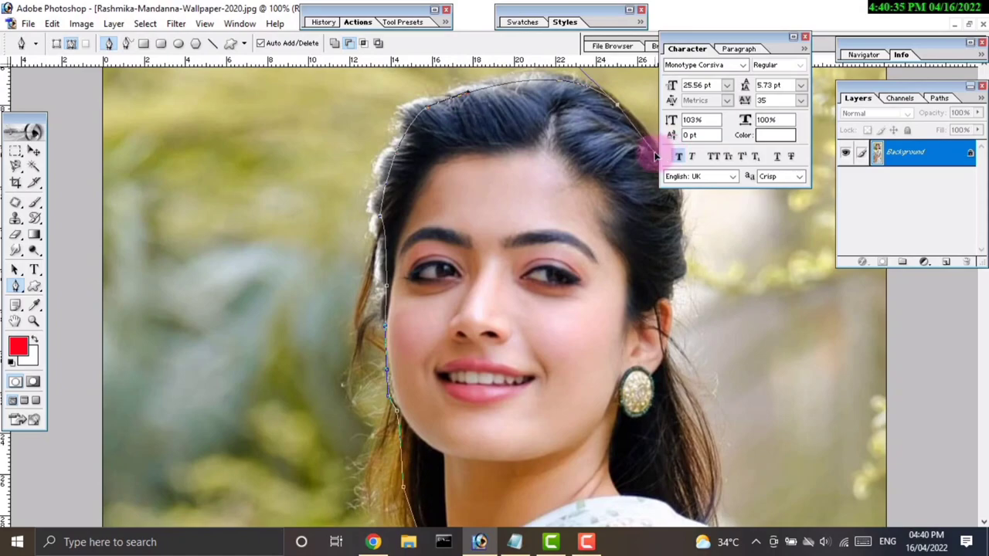
drag(648, 270, 625, 227)
drag(742, 37, 825, 37)
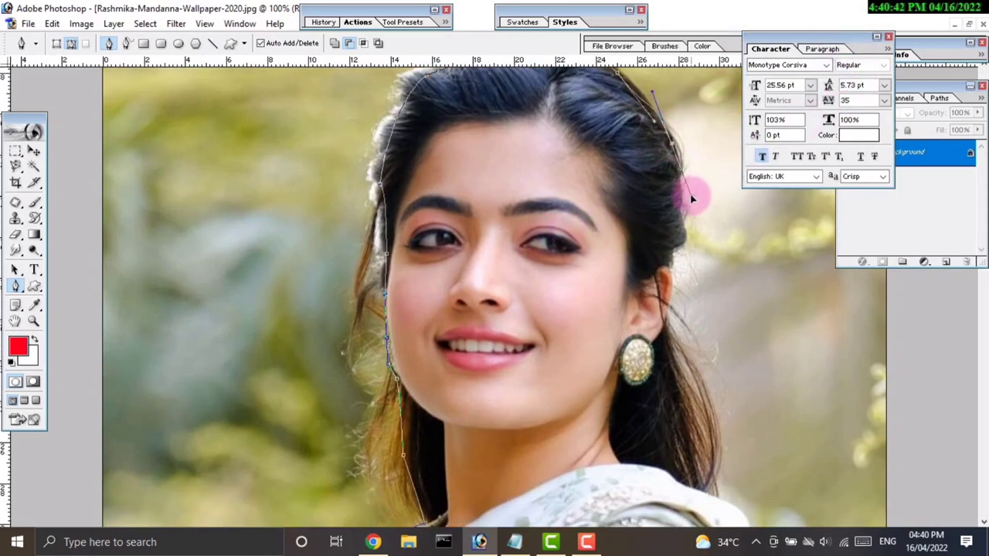
drag(692, 199, 674, 226)
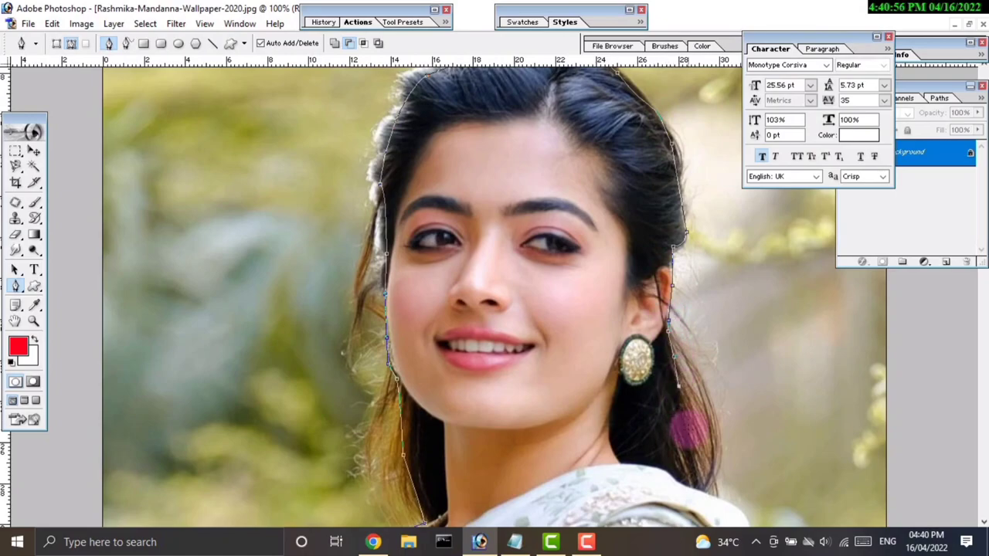
Carry the outline down the far shoulder, sleeve and saree to the hip, then zoom out.
drag(688, 429, 699, 261)
click(708, 288)
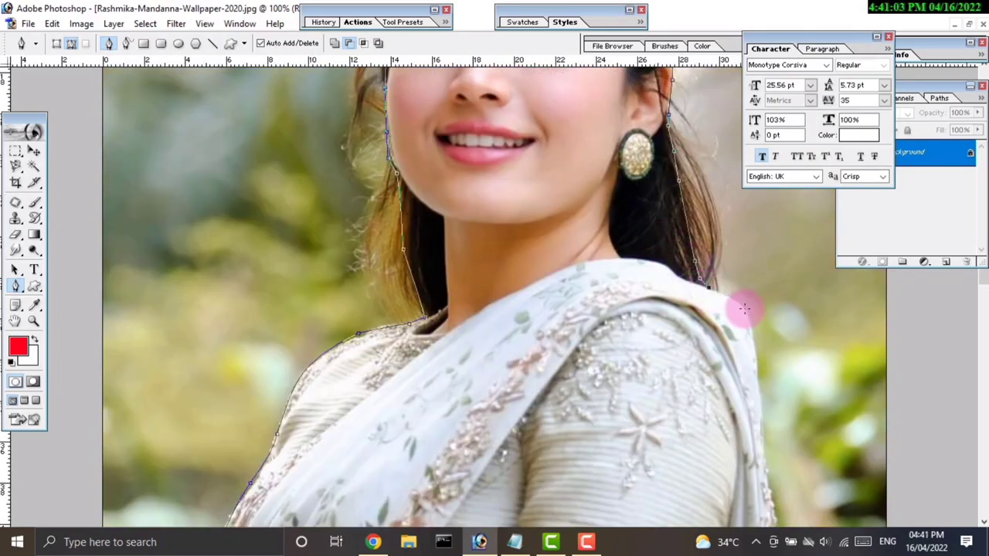
drag(749, 336, 750, 246)
click(761, 251)
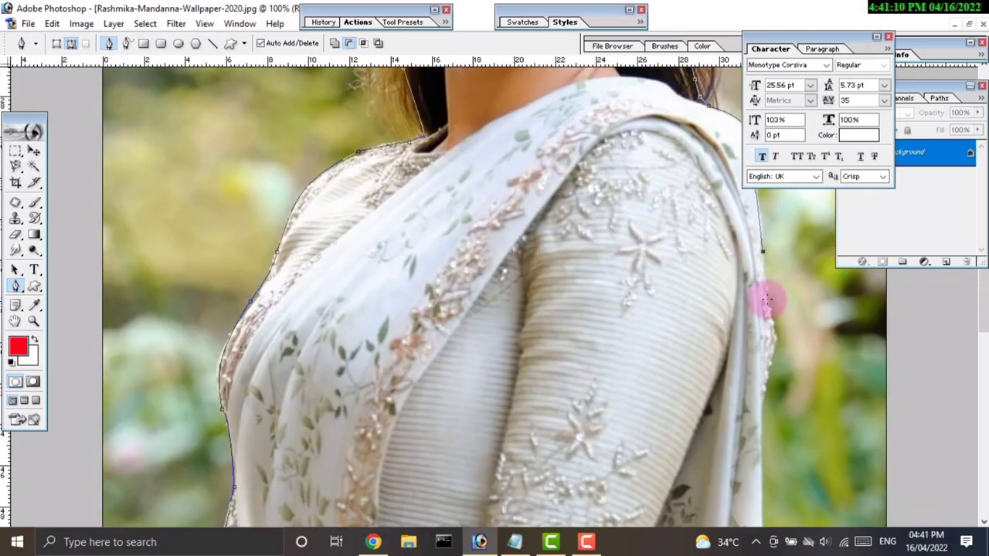
click(763, 421)
drag(763, 421, 749, 317)
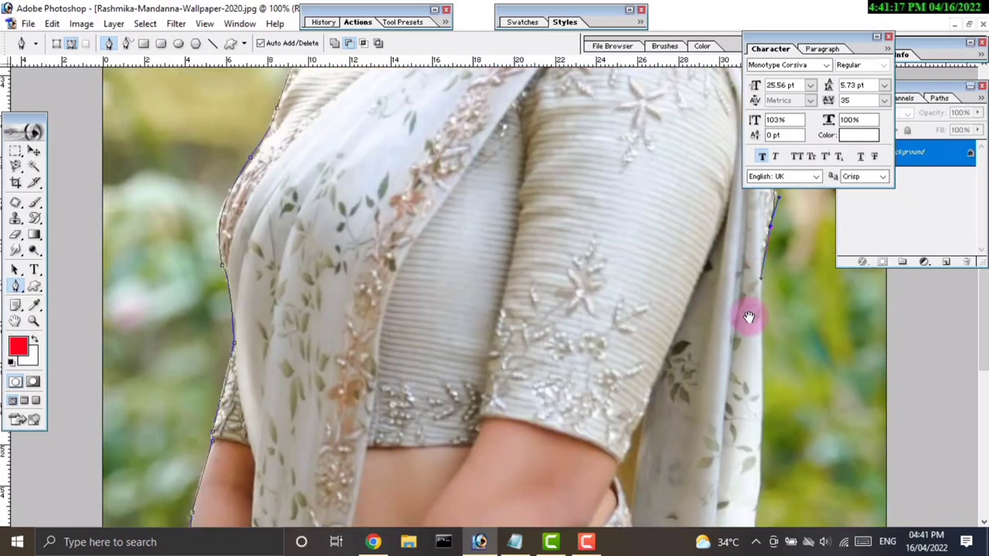
key(z)
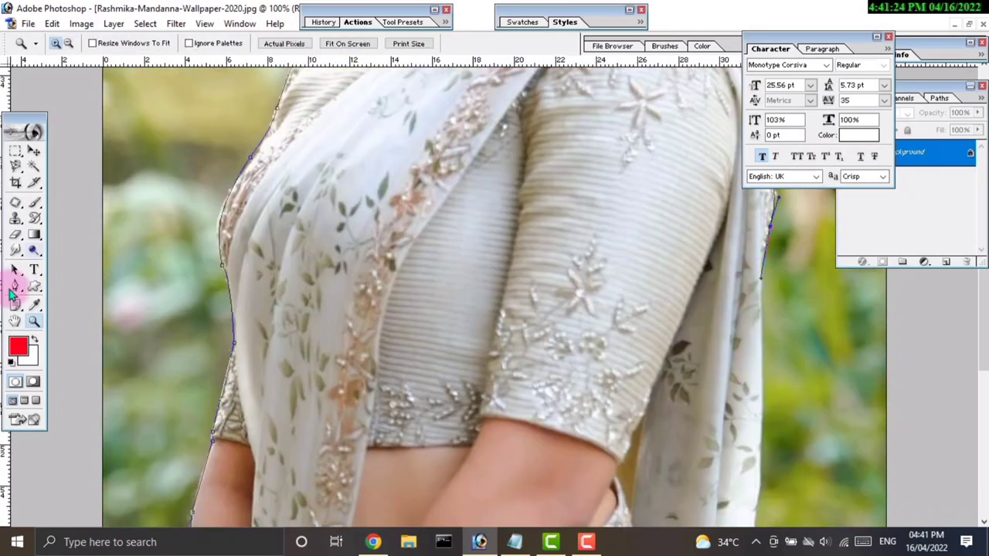
click(14, 285)
click(66, 272)
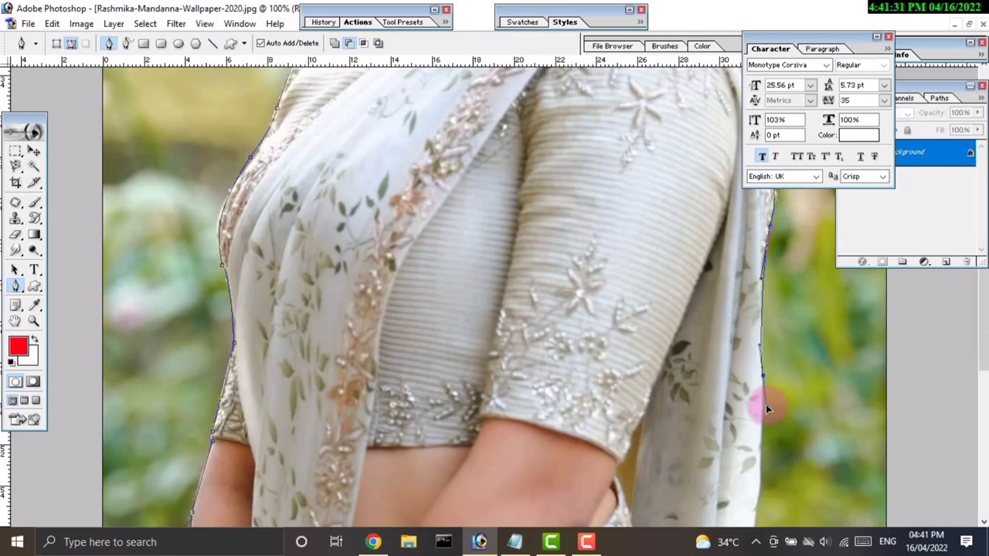
scroll(761, 444, down, 2)
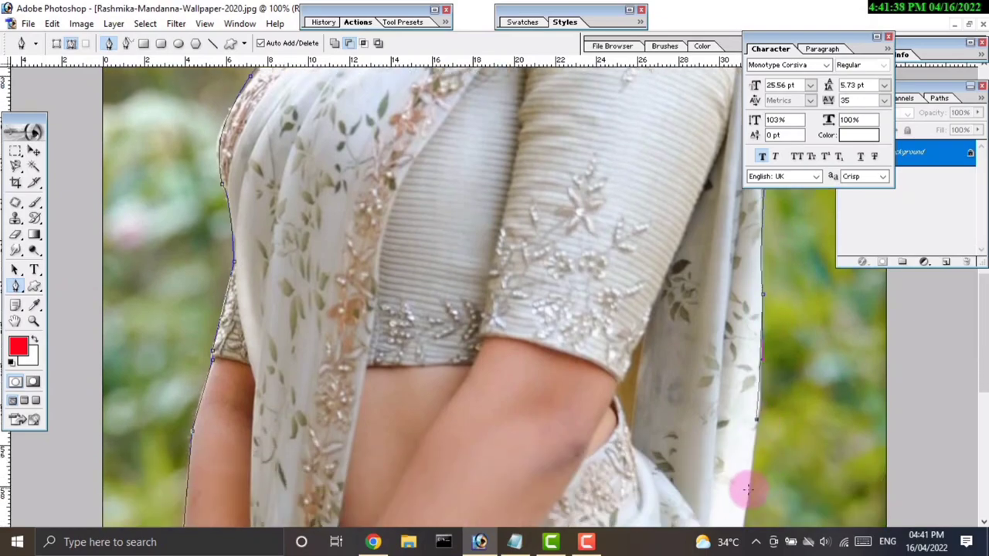
scroll(748, 489, down, 5)
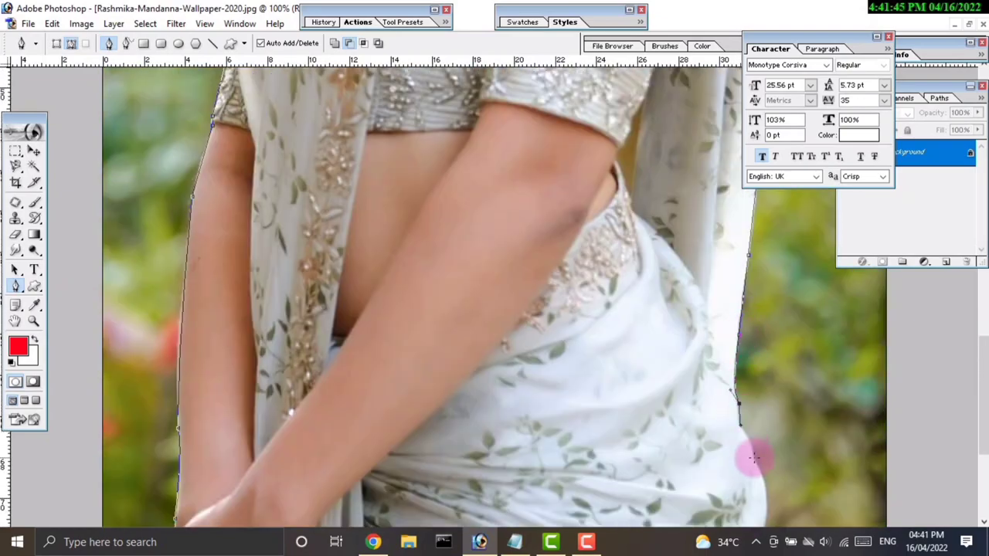
scroll(753, 457, down, 5)
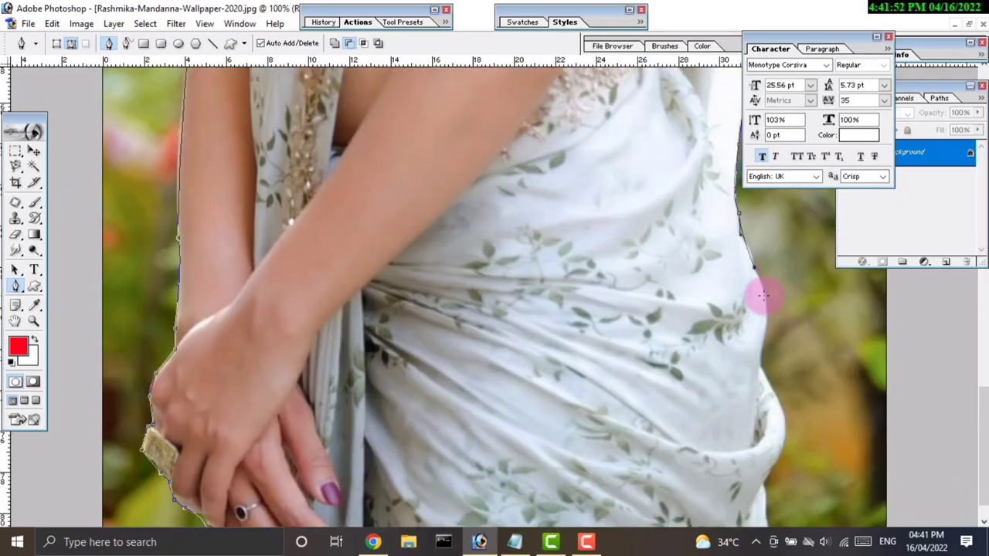
click(765, 297)
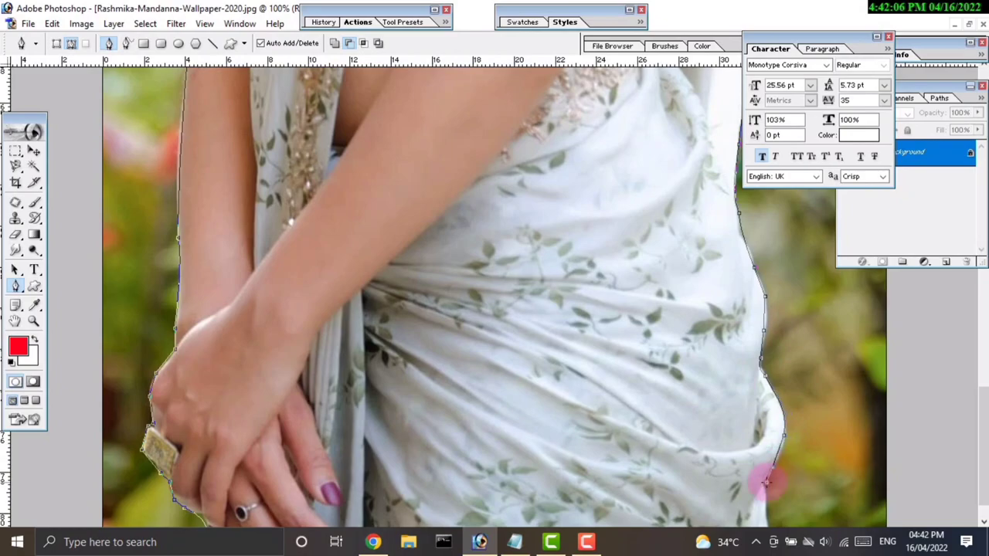
drag(767, 480, 766, 512)
scroll(774, 332, down, 1)
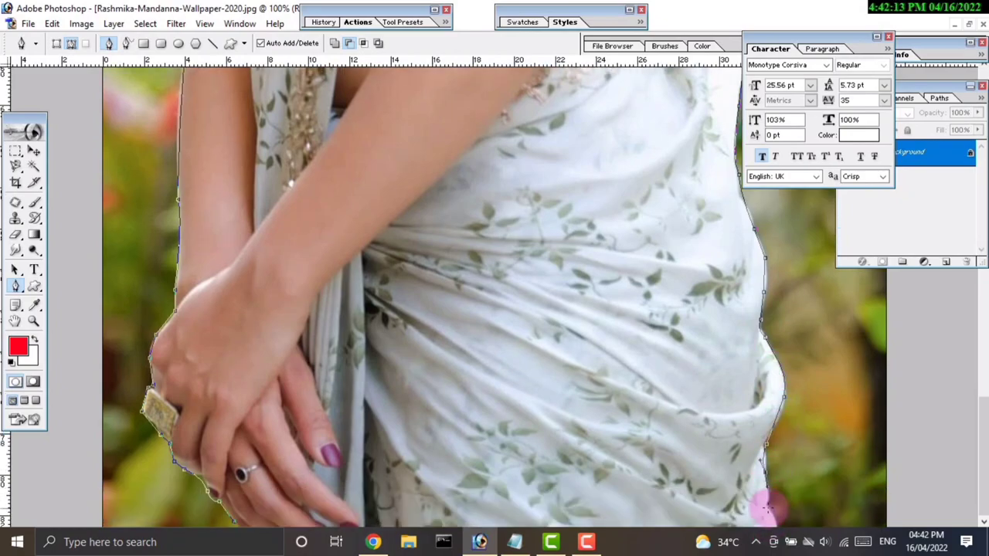
key(ctrl+0)
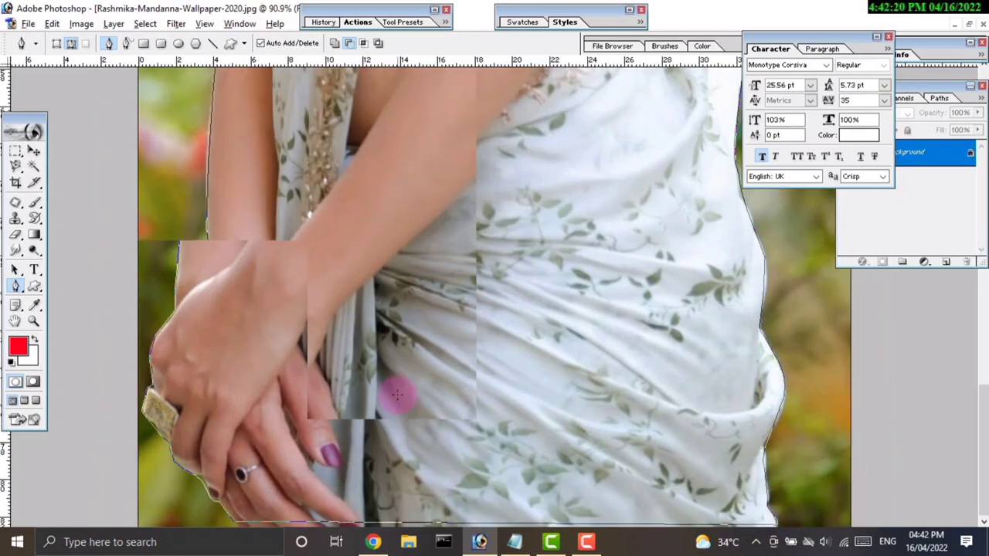
key(alt+minus)
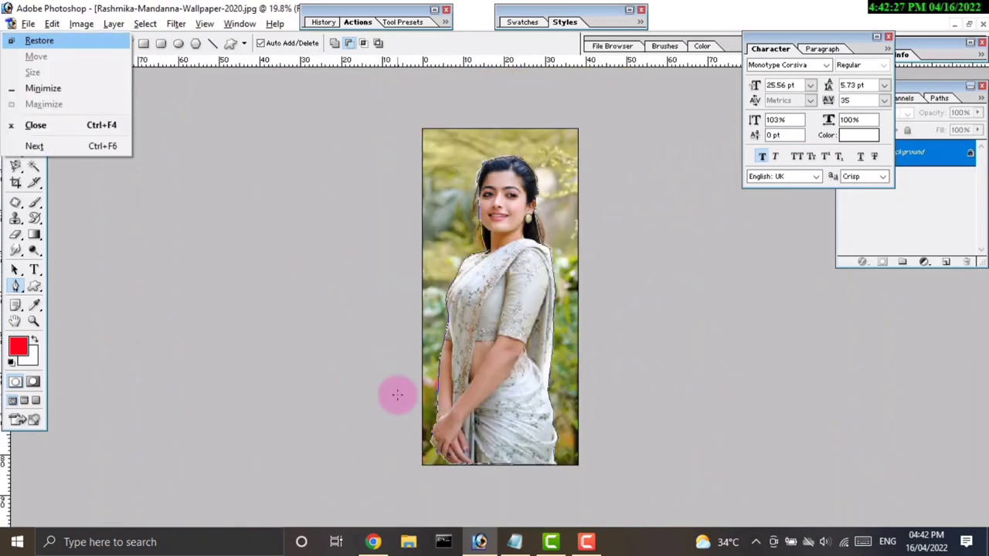
key(Escape)
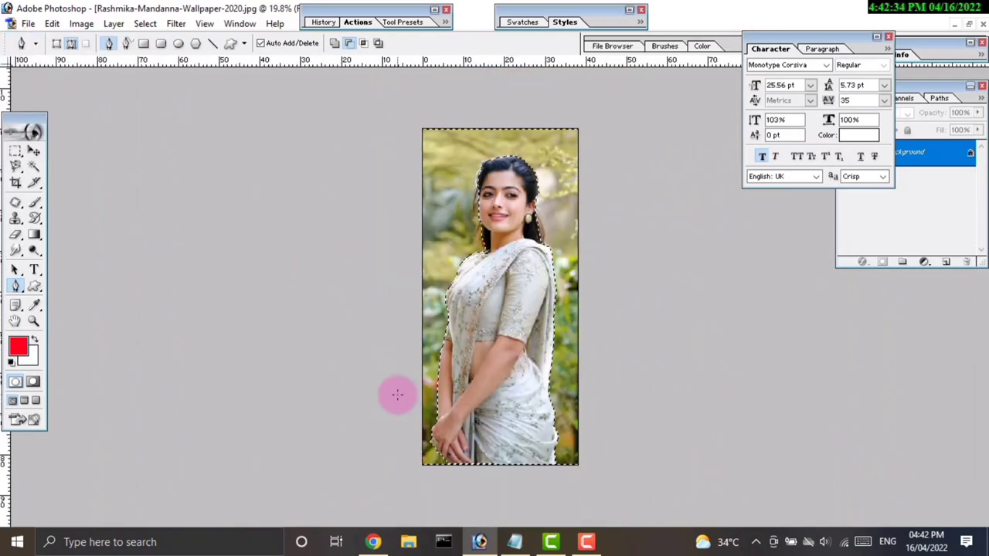
Copy the selected woman onto her own layer and hide the original photo.
key(ctrl+c)
key(ctrl+v)
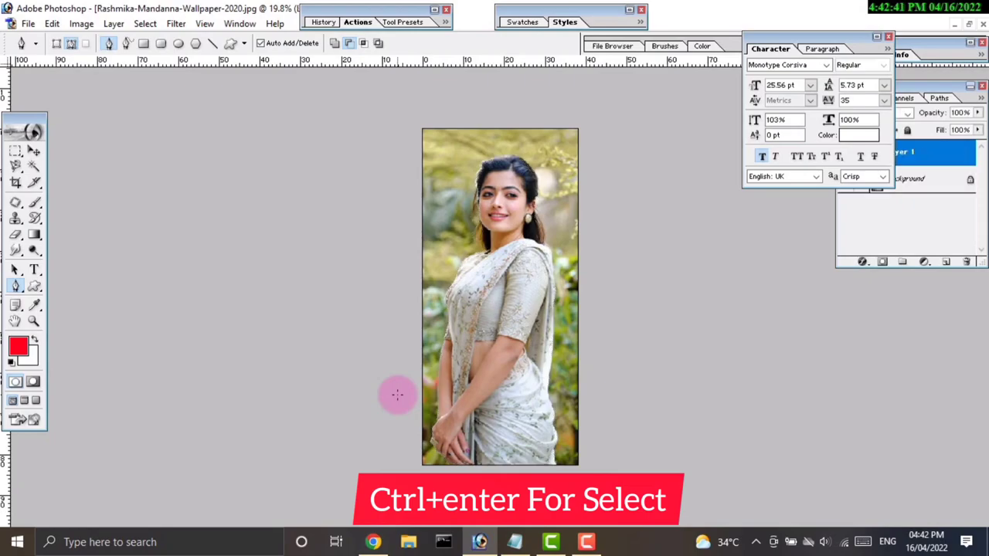
click(34, 150)
drag(854, 54, 771, 37)
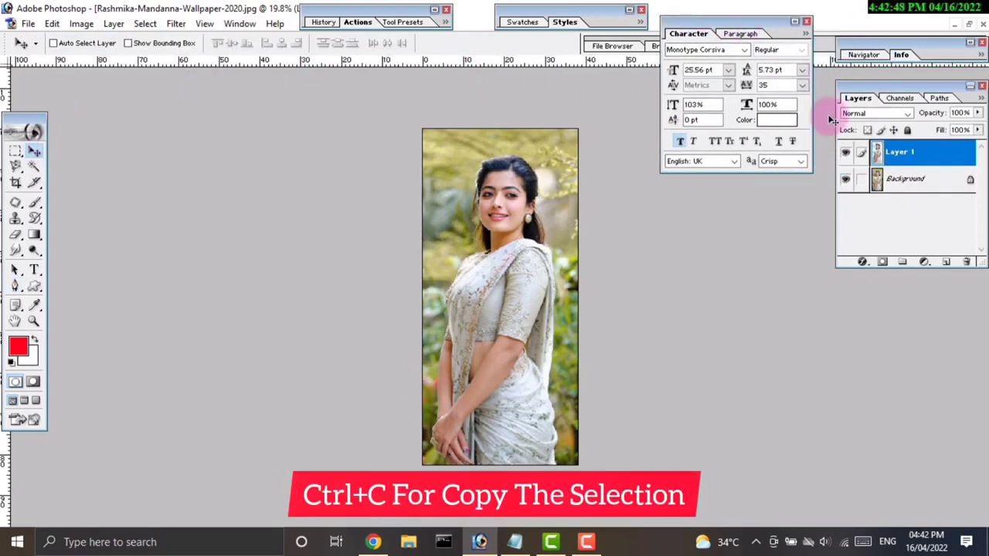
click(845, 178)
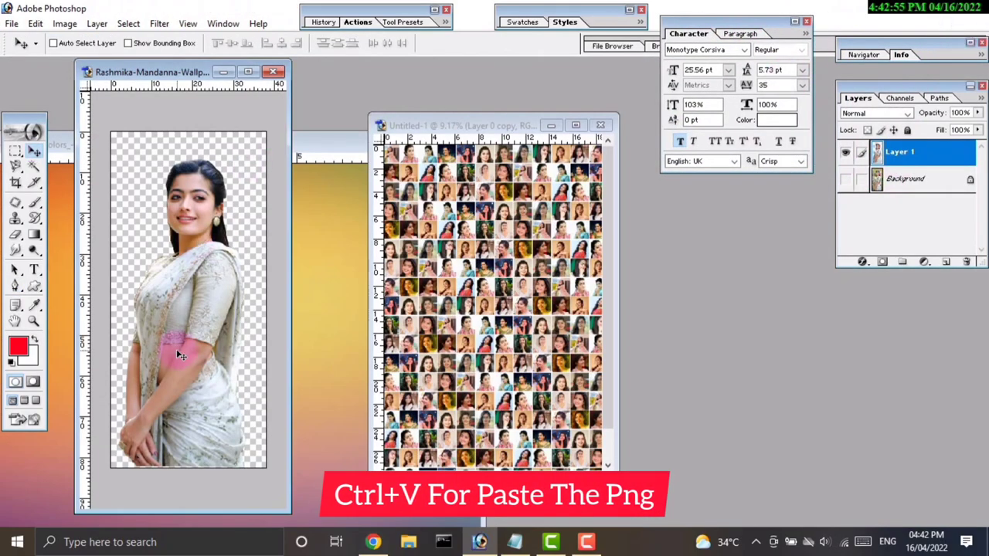
Drag the cut-out into the collage and scale her up centrally over the mosaic.
drag(172, 269, 541, 193)
click(575, 125)
key(ctrl+t)
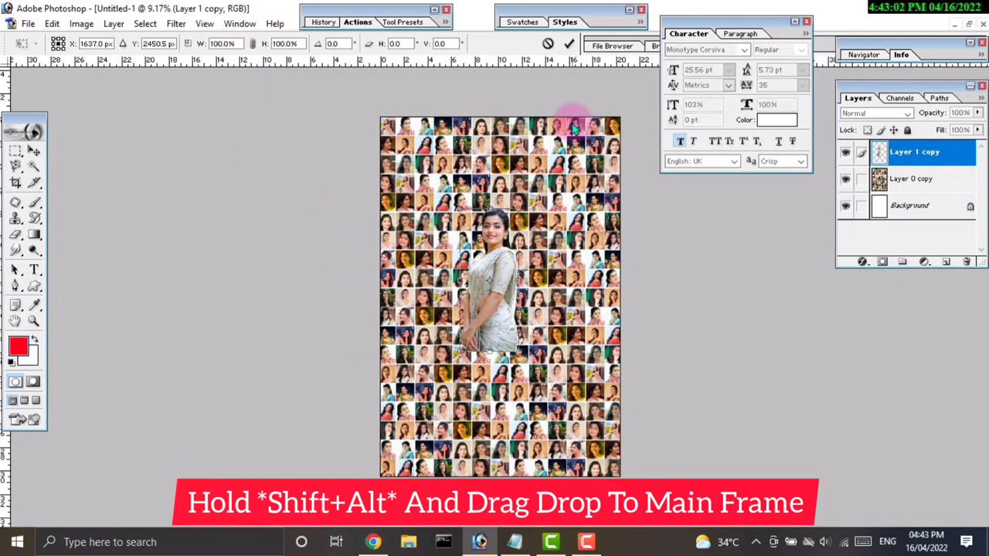
mouse_move(540, 329)
mouse_down()
mouse_move(557, 495)
mouse_move(574, 503)
mouse_up()
drag(514, 439, 521, 441)
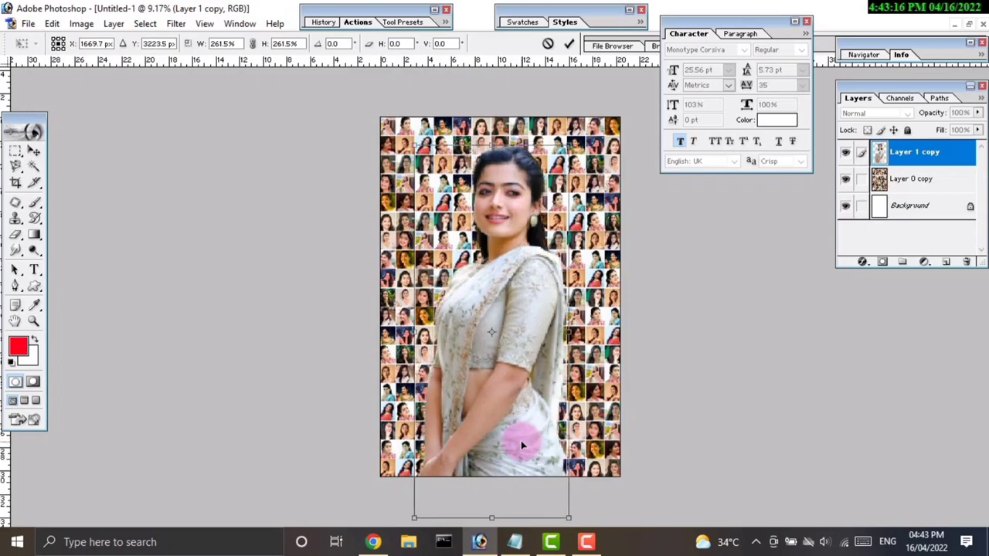
key(Return)
Bring the gradient banner into the collage, placed beneath the woman's layer.
click(969, 24)
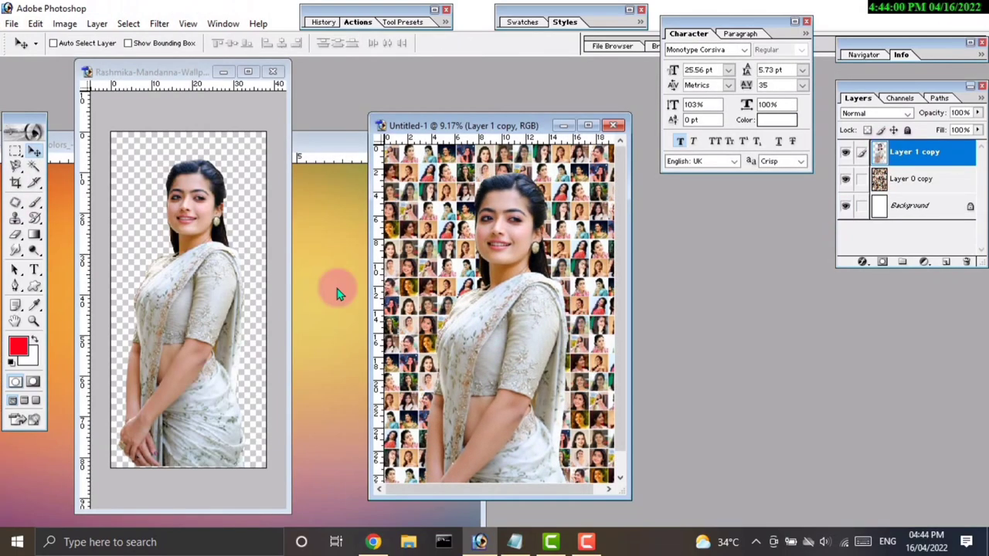
click(373, 355)
drag(374, 354, 551, 334)
click(590, 68)
drag(919, 153, 914, 195)
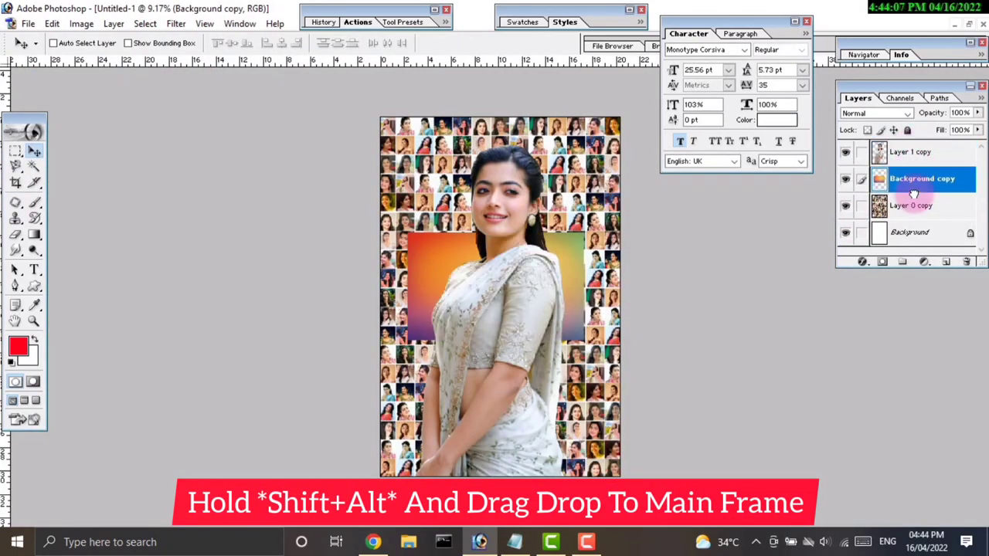
Rotate the banner 90° counter-clockwise, flip it horizontally and stretch it to fill the canvas.
click(52, 23)
mouse_move(84, 304)
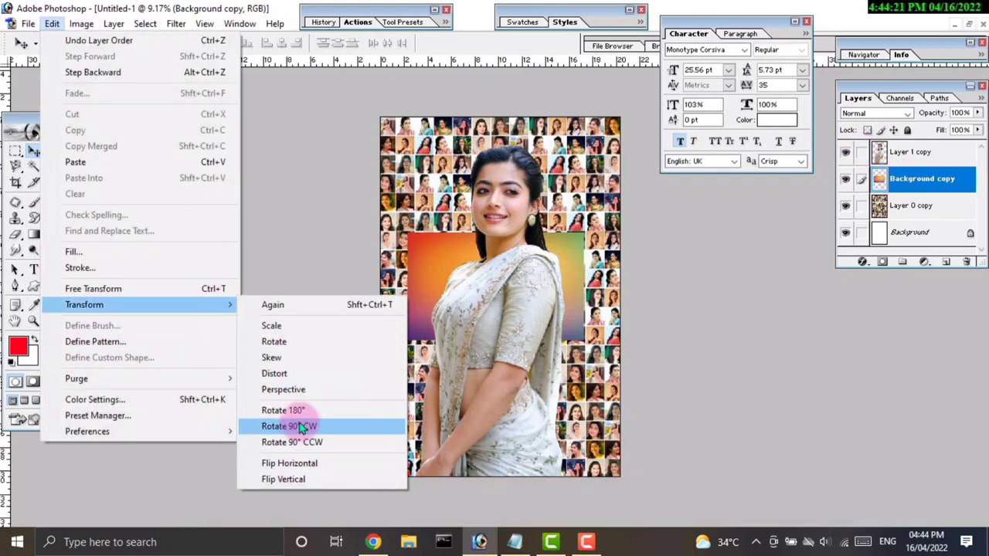
click(301, 442)
click(51, 23)
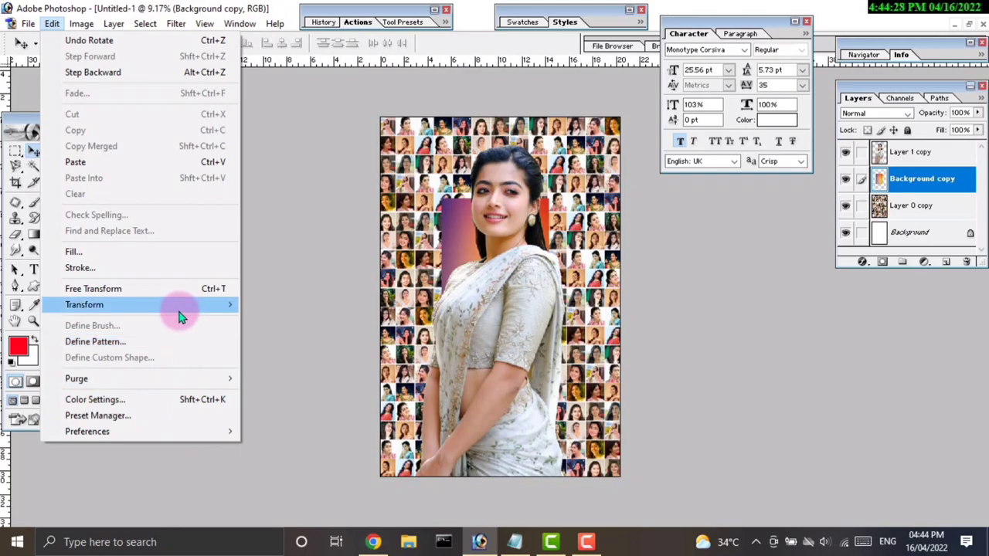
click(301, 464)
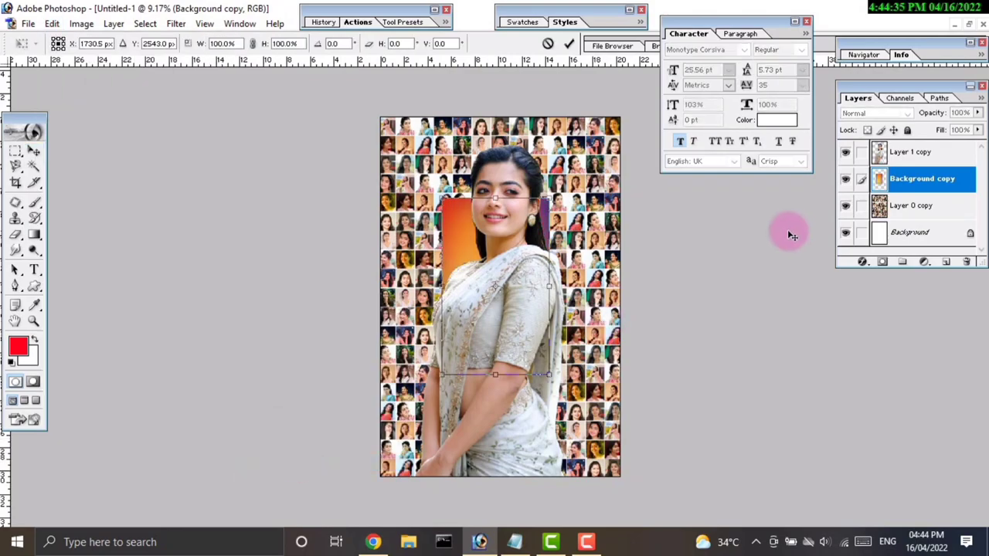
key(ctrl+t)
mouse_move(578, 397)
mouse_down()
mouse_move(658, 463)
mouse_move(567, 419)
mouse_up()
key(Return)
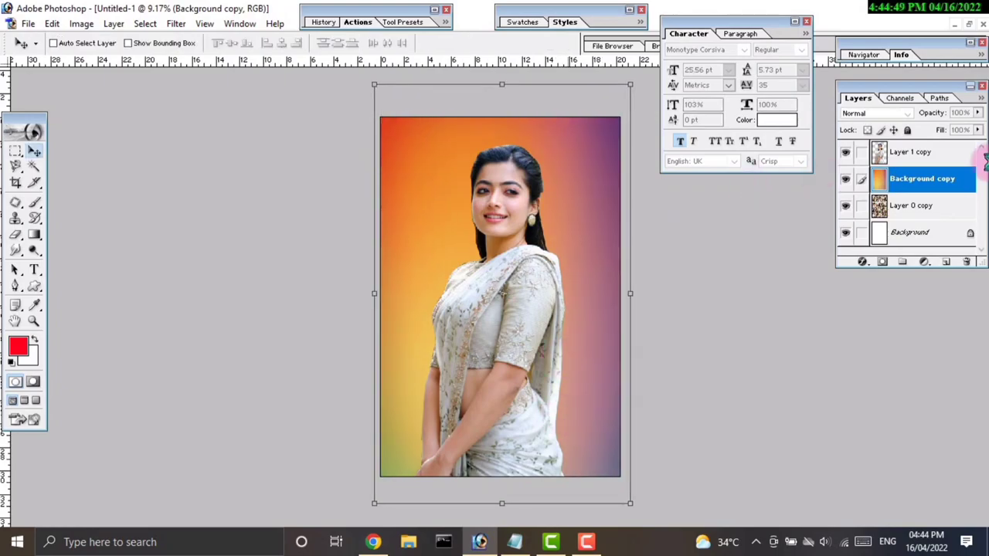
Set the gradient layer's opacity to 50%.
click(977, 113)
drag(975, 127, 950, 129)
key(ctrl+0)
click(763, 274)
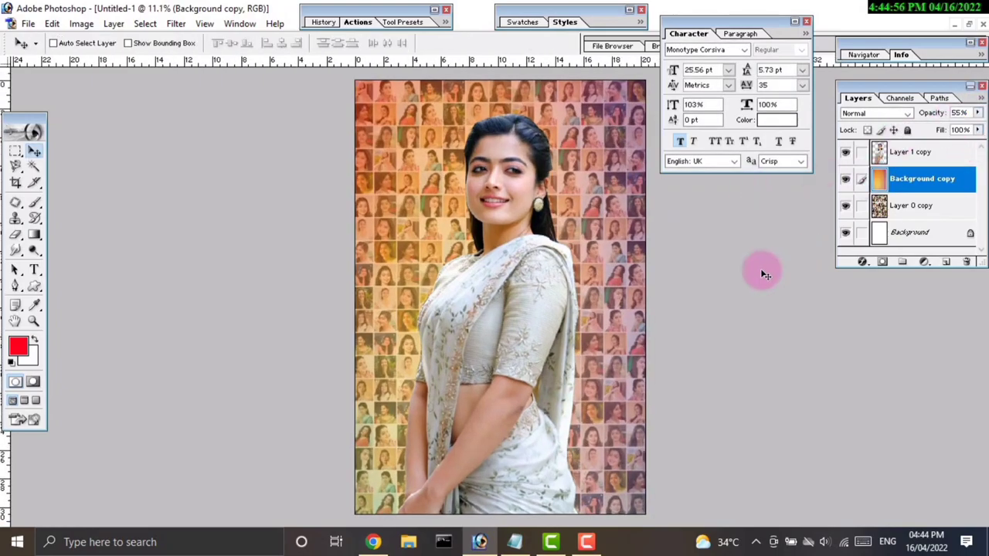
click(977, 112)
drag(963, 128, 958, 127)
click(768, 313)
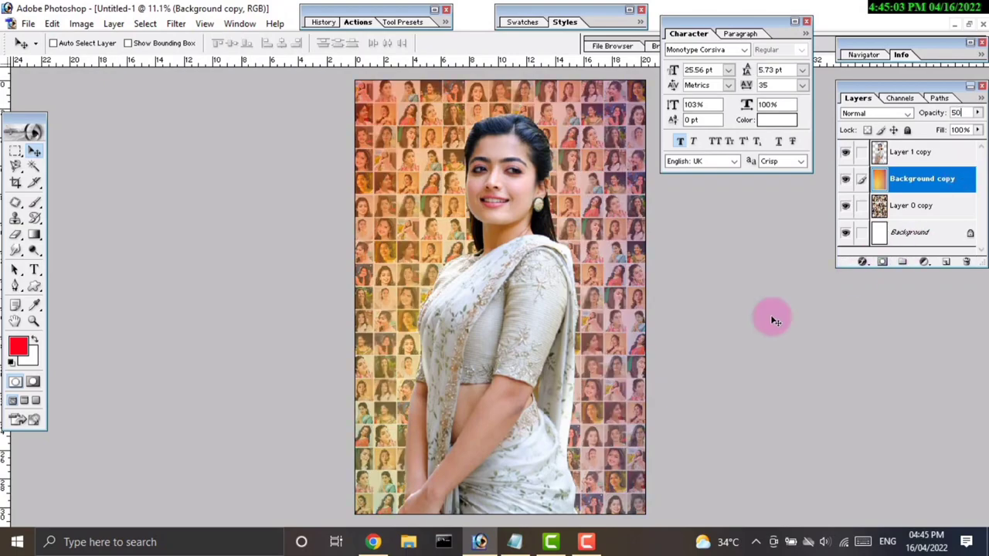
key(ctrl+0)
click(913, 152)
Add a light peach Satin effect to the woman with slightly larger size and opacity.
click(859, 265)
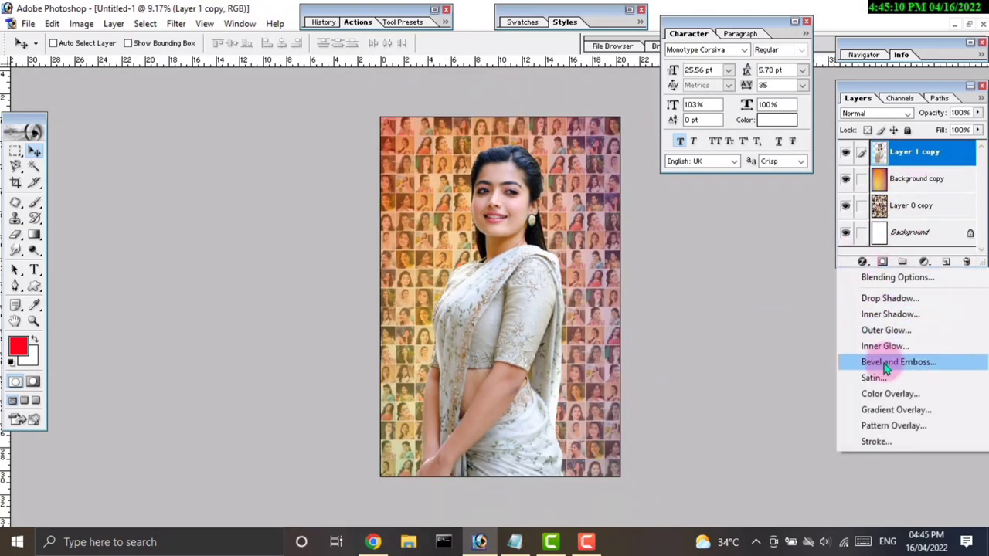
click(877, 377)
click(325, 301)
drag(421, 117, 425, 267)
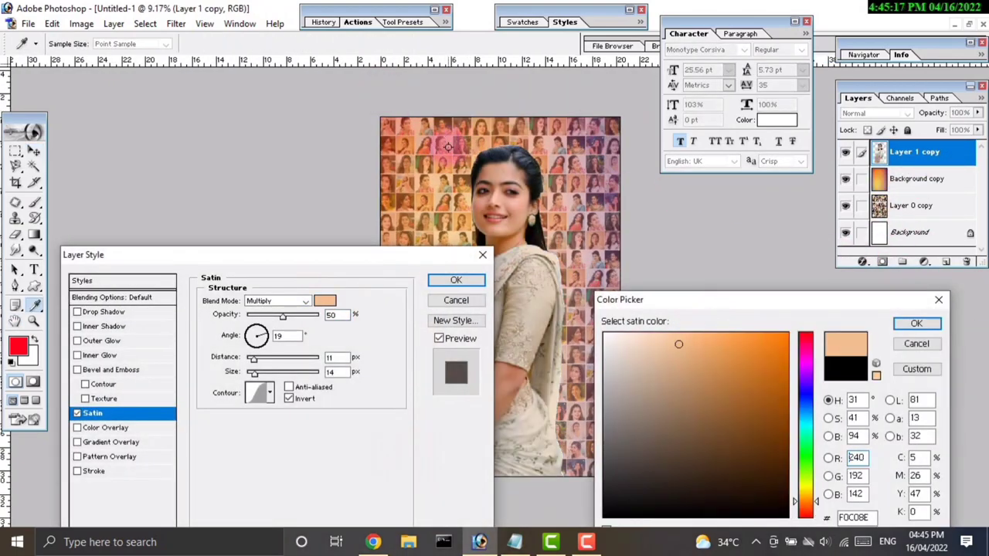
drag(720, 334, 697, 338)
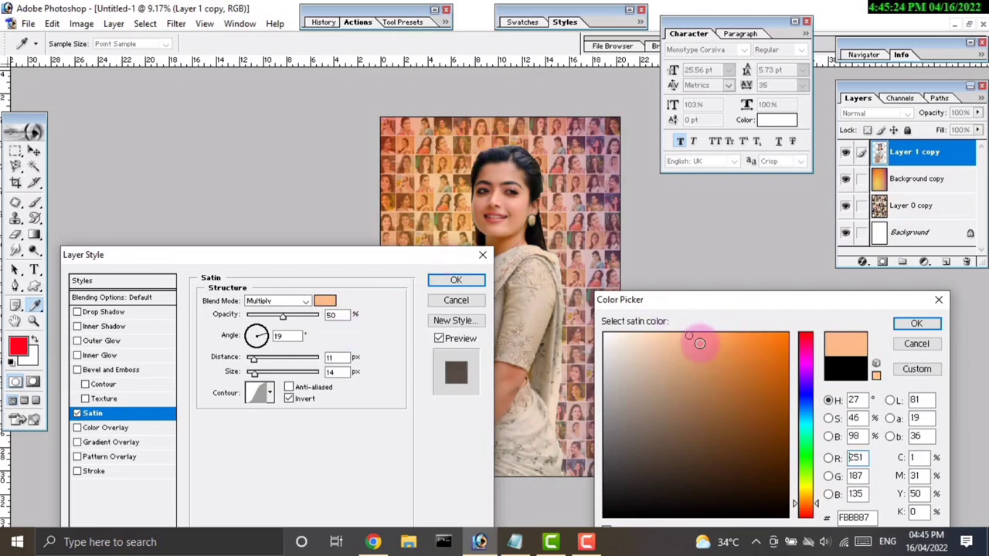
key(Return)
drag(268, 379, 271, 375)
drag(283, 317, 292, 330)
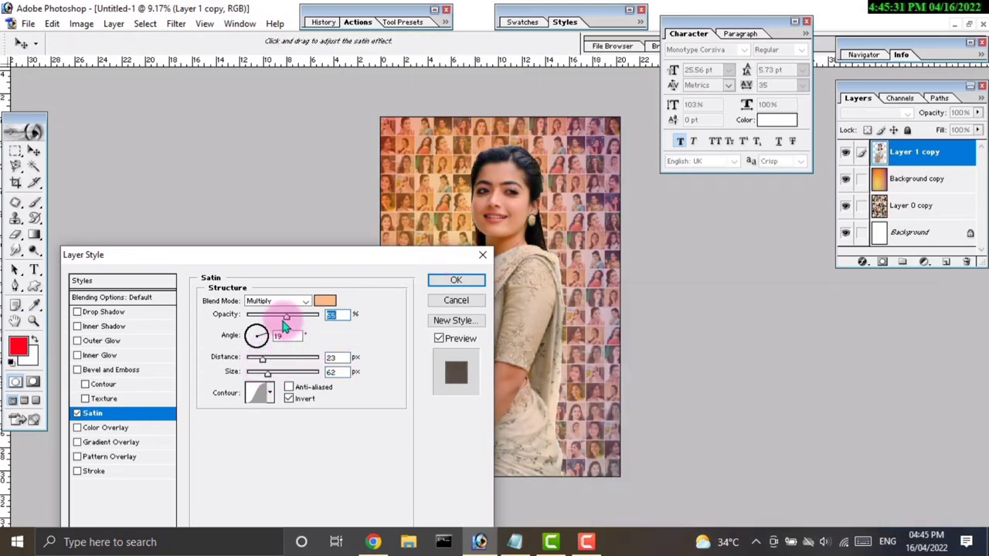
Add a dark grey Drop Shadow: distance 35, spread 51, size 100, opacity 84%.
click(106, 312)
mouse_move(249, 357)
mouse_down()
mouse_move(268, 359)
mouse_move(271, 392)
mouse_up()
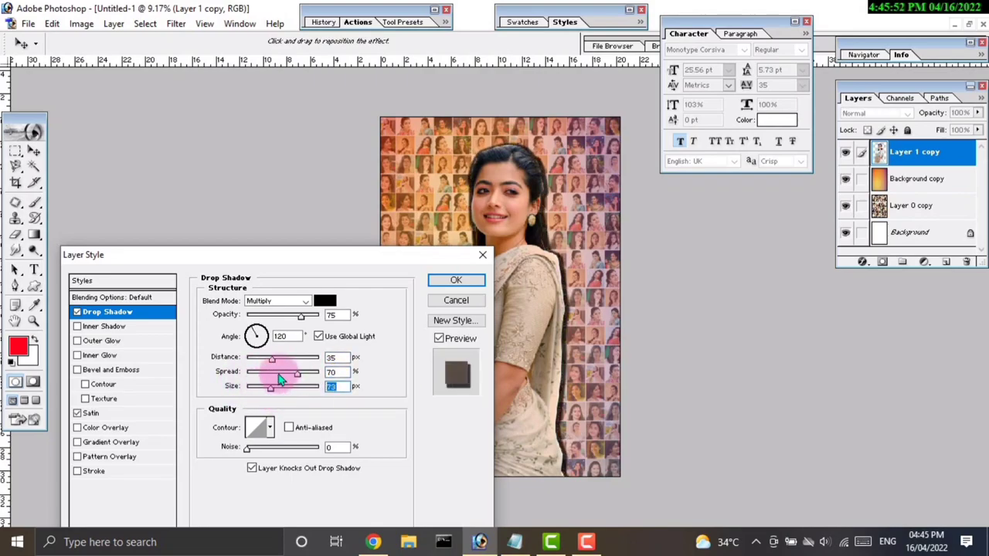
click(280, 375)
drag(271, 390, 278, 388)
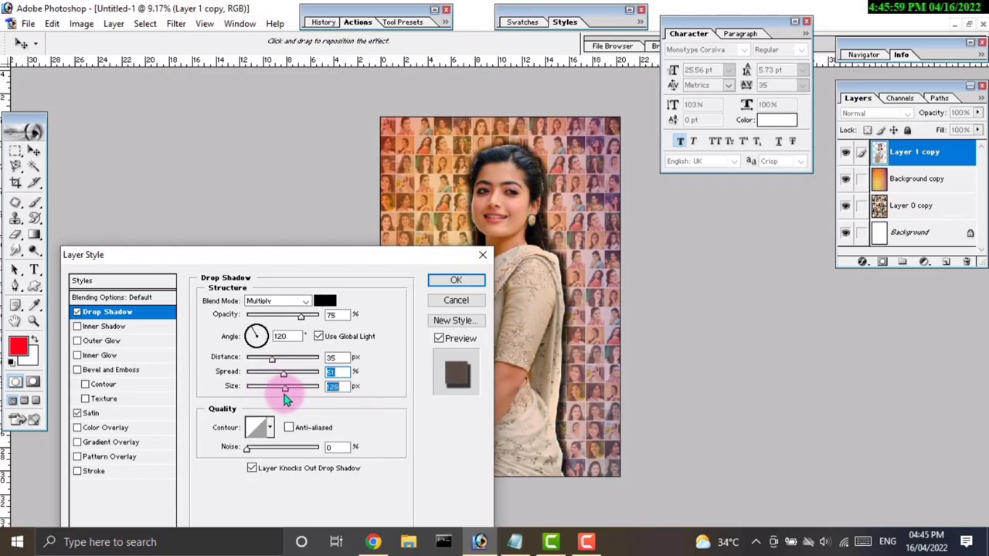
drag(301, 315, 309, 315)
click(325, 301)
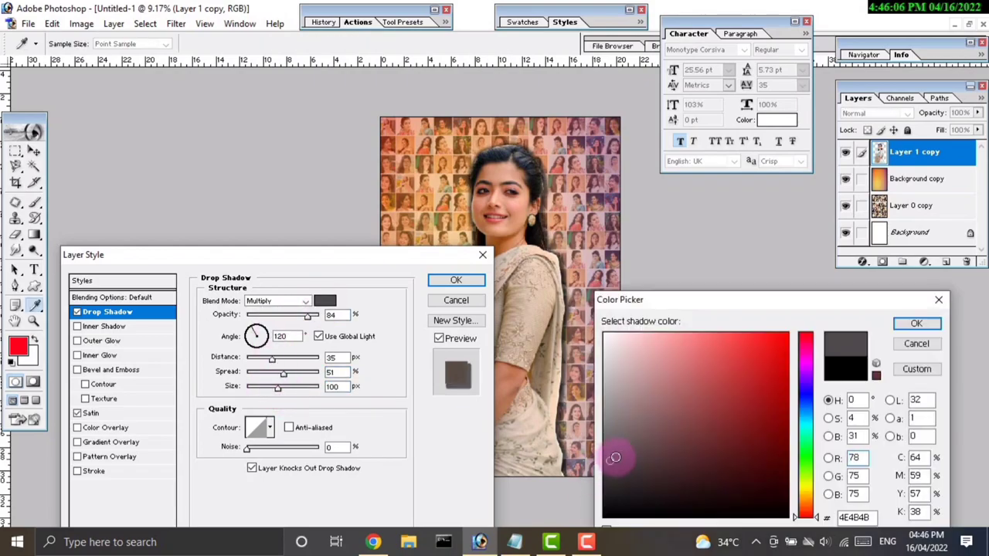
click(626, 434)
key(Return)
Duplicate the Layer 0 copy mosaic layer and set the copy's opacity to 15%.
click(458, 280)
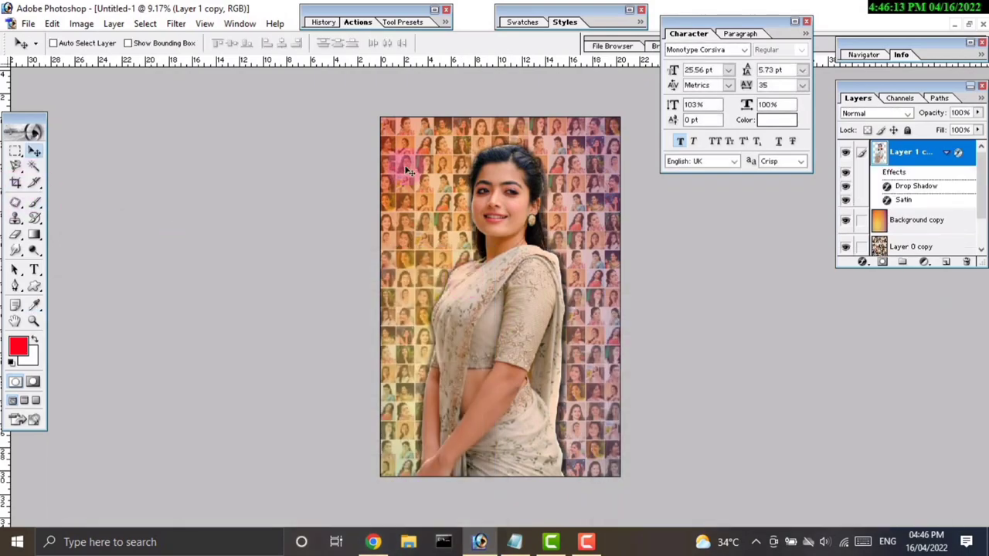
click(915, 221)
right_click(908, 222)
click(892, 274)
key(Return)
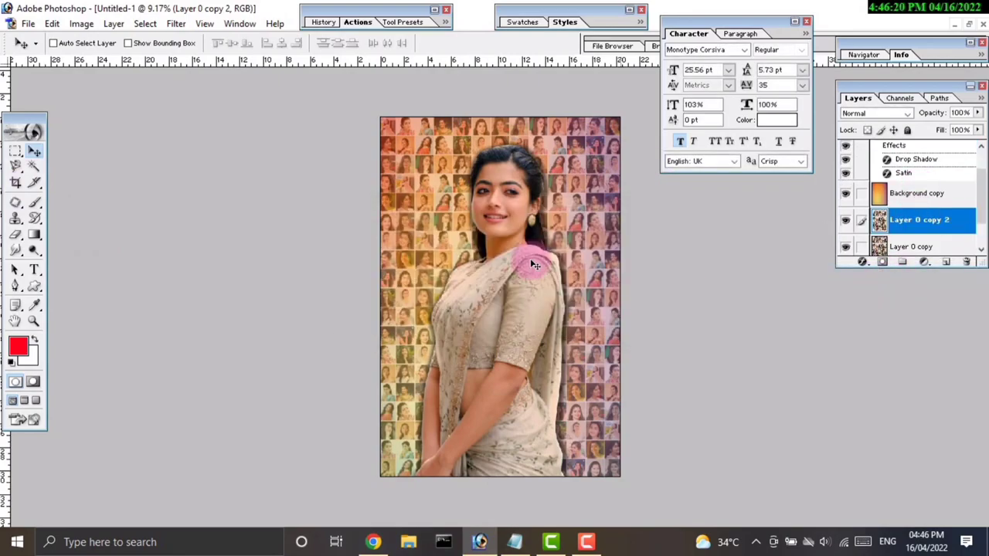
scroll(905, 147, up, 2)
click(978, 113)
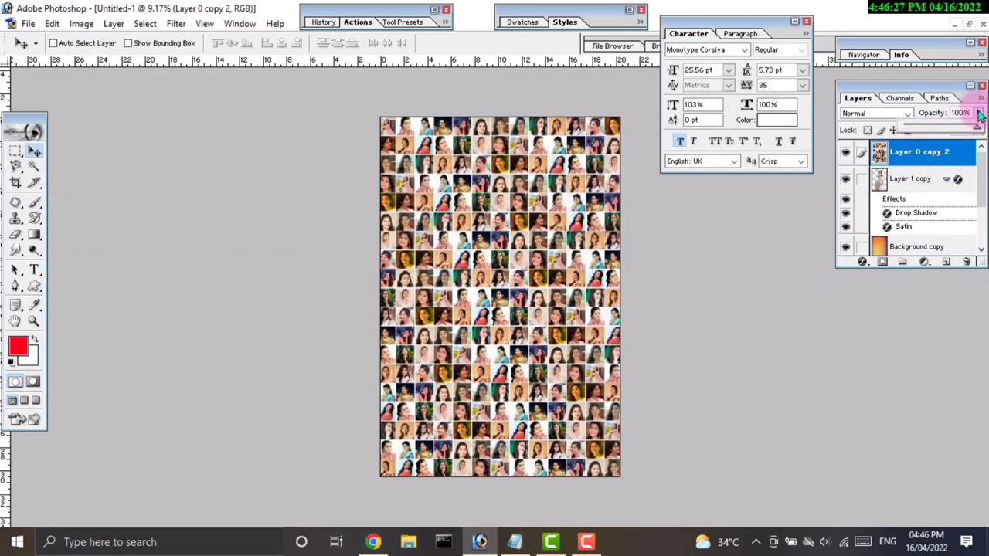
text(15)
key(Return)
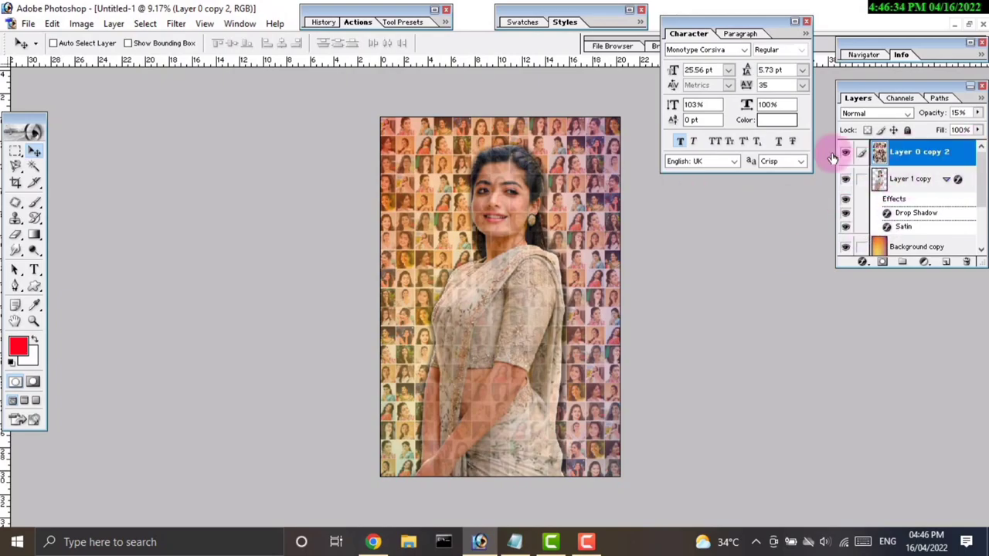
Erase the faint mosaic copy from the woman's face and along her hair edge.
key(e)
key(ctrl+plus)
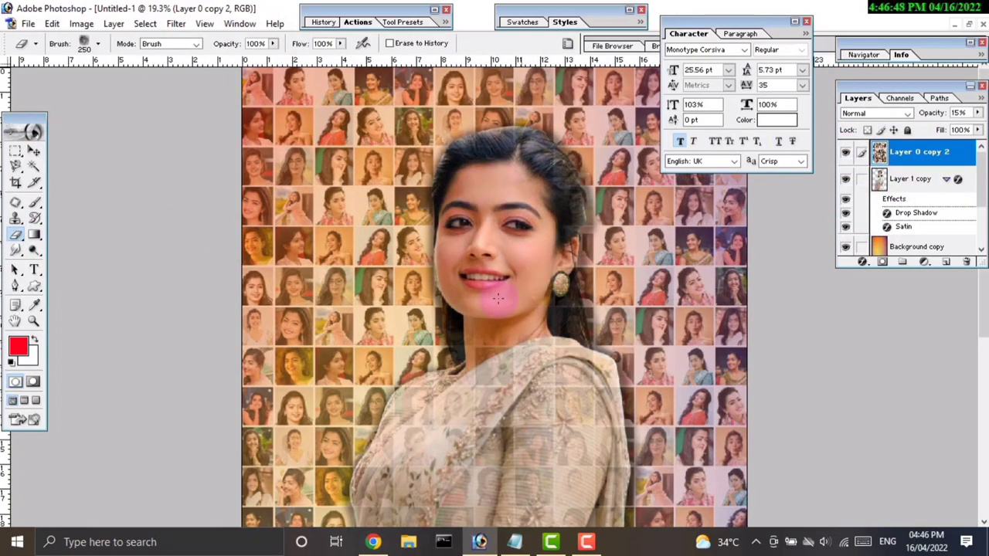
drag(498, 298, 463, 362)
drag(579, 199, 566, 324)
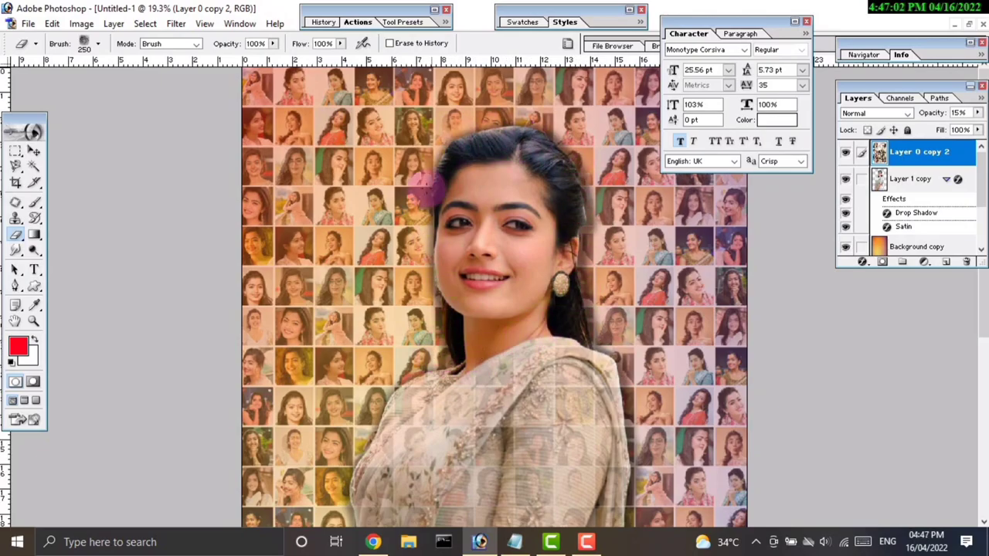
key(ctrl+minus)
key(ctrl+minus)
key(ctrl+minus)
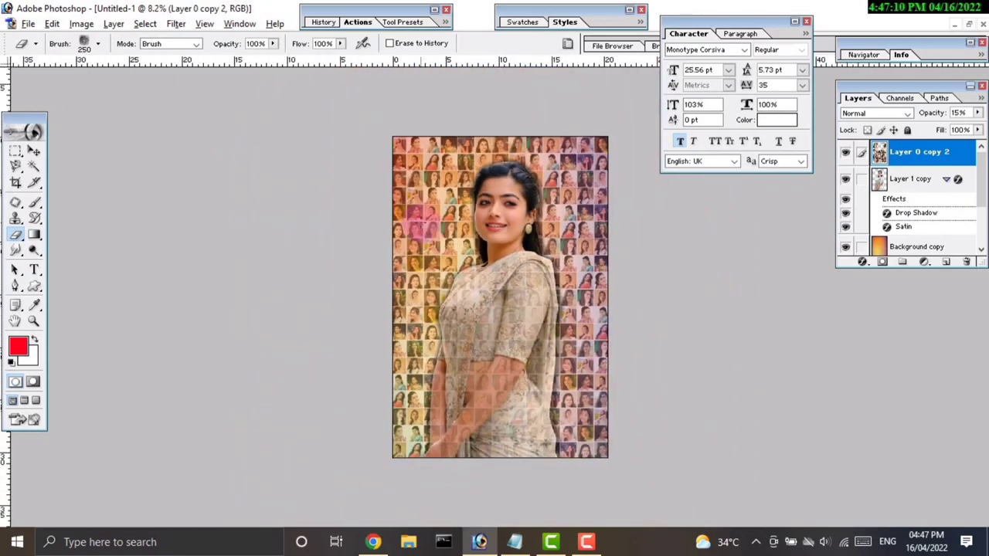
click(904, 179)
Create a horizontal text layer holding the woman's name pasted from Notepad.
drag(529, 220, 494, 433)
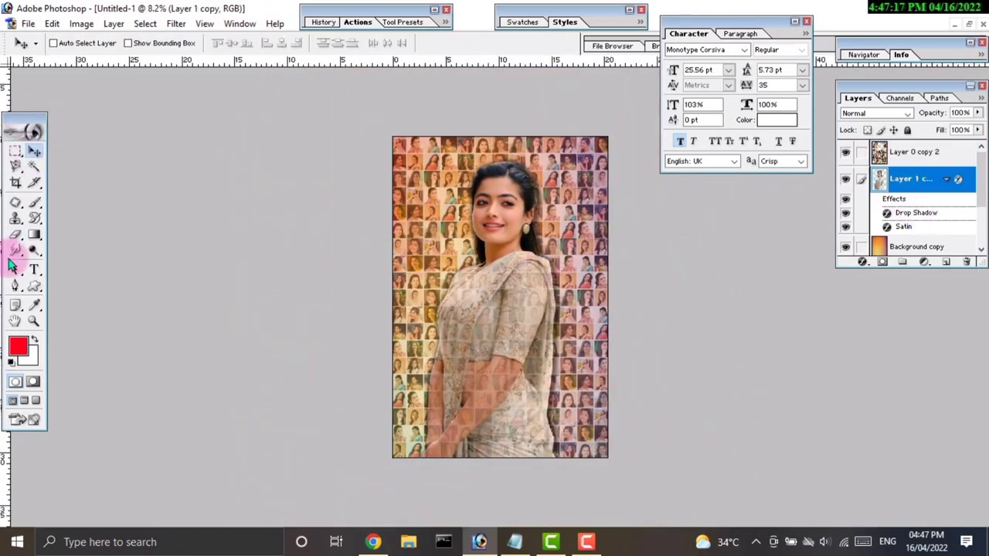
click(34, 269)
click(77, 267)
click(490, 473)
key(alt+Tab)
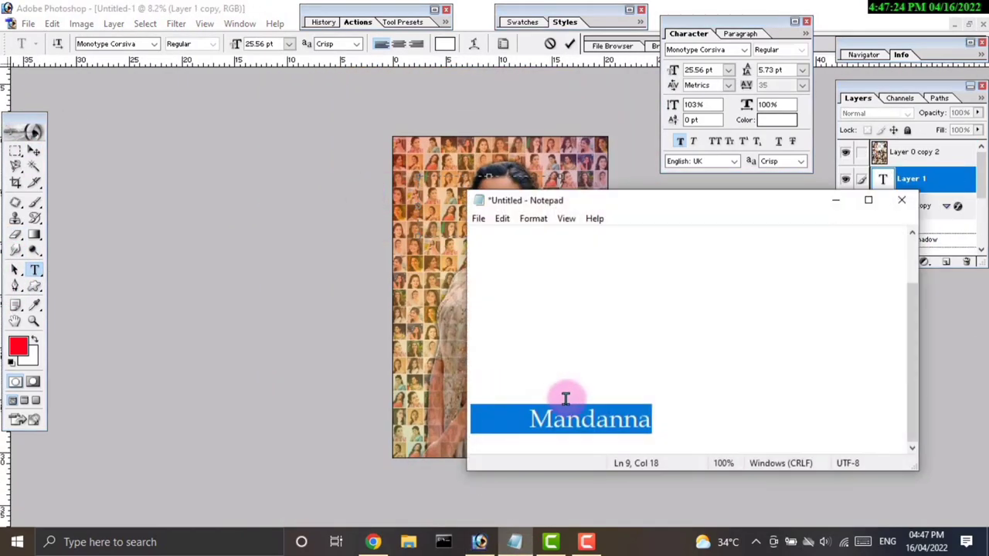
click(425, 211)
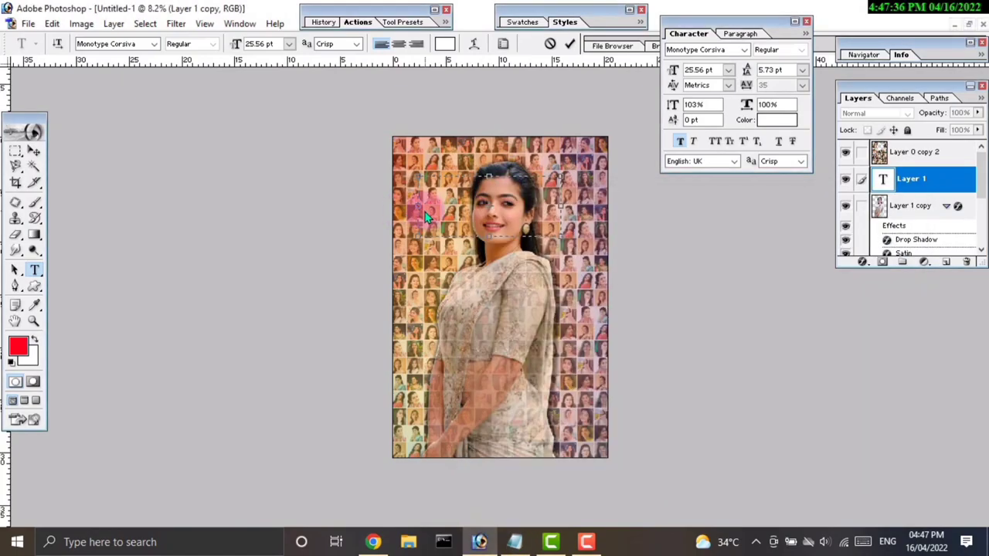
Move the two-line name text to the poster's top right.
scroll(502, 197, up, 3)
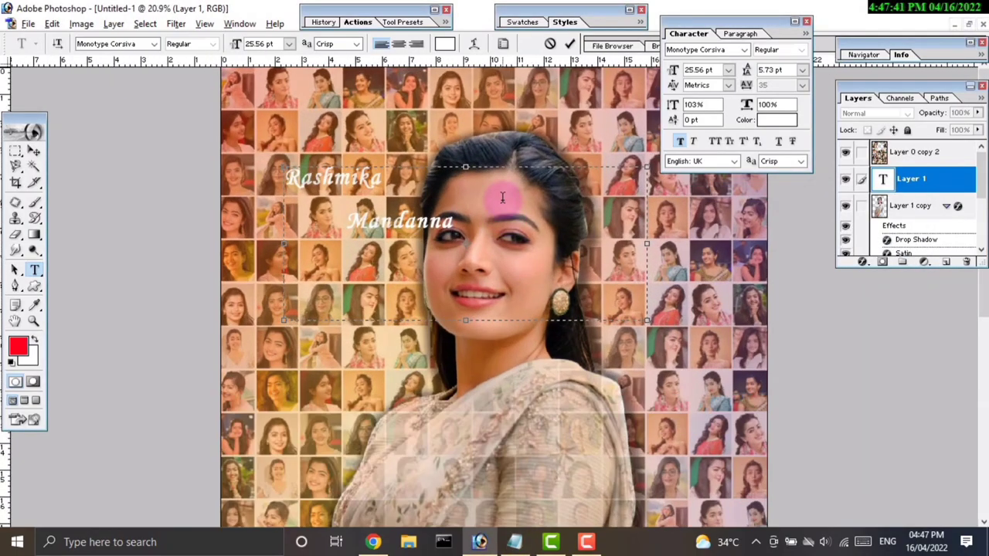
click(35, 151)
scroll(485, 164, down, 1)
drag(486, 163, 711, 193)
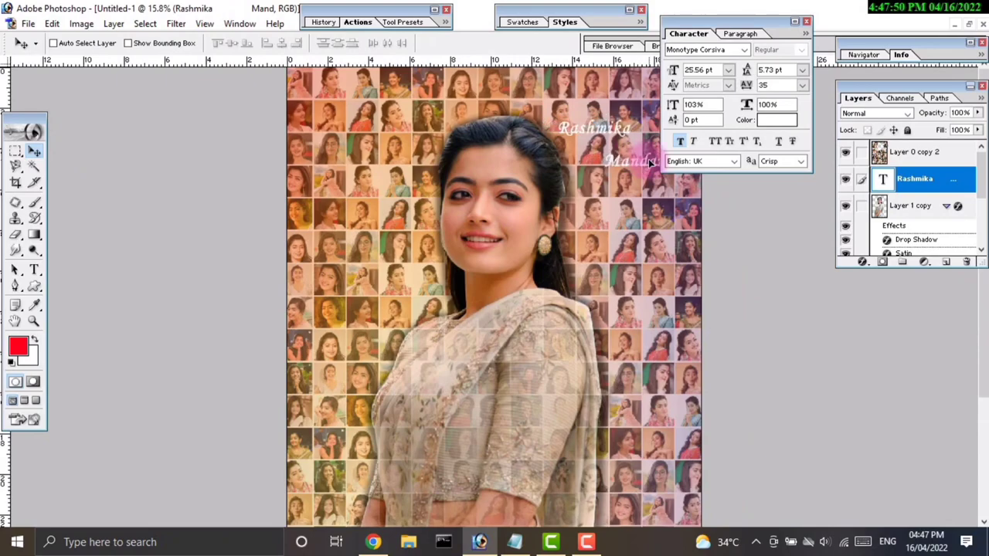
Add a drop shadow to the name text with adjusted spread and size.
click(862, 261)
click(869, 304)
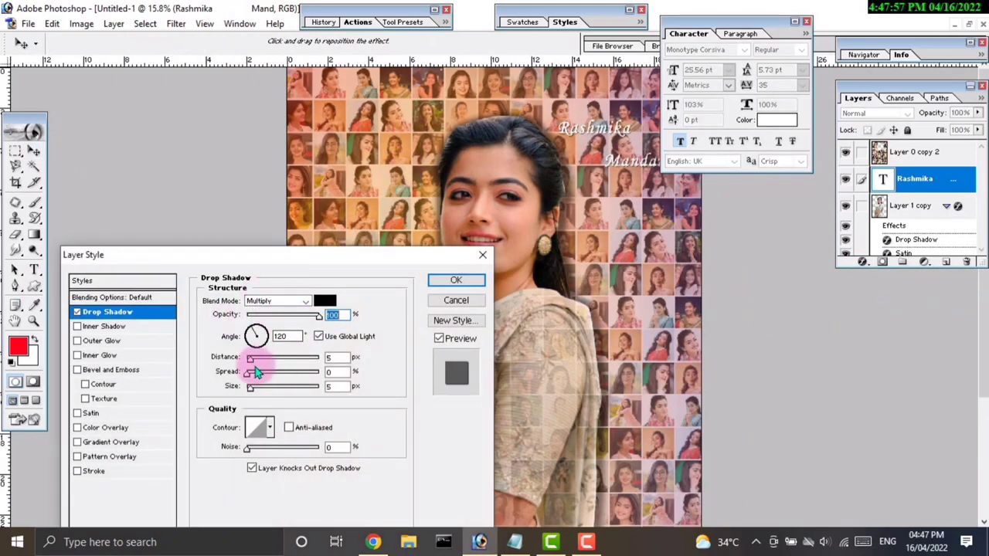
click(261, 372)
click(260, 386)
Add a multicoloured Angle-style gradient overlay at 119% scale to the name.
click(115, 442)
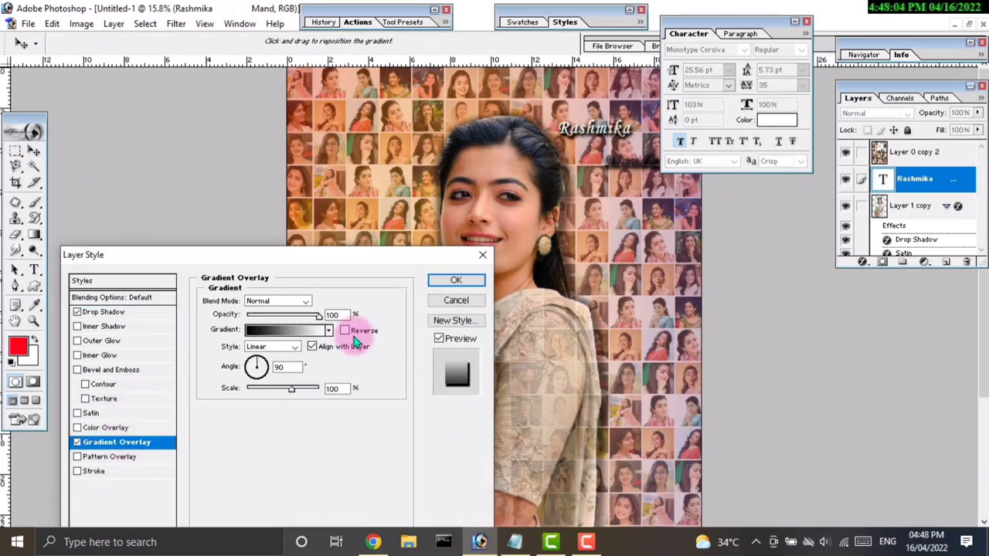
click(309, 330)
click(844, 187)
click(945, 137)
click(304, 388)
click(275, 347)
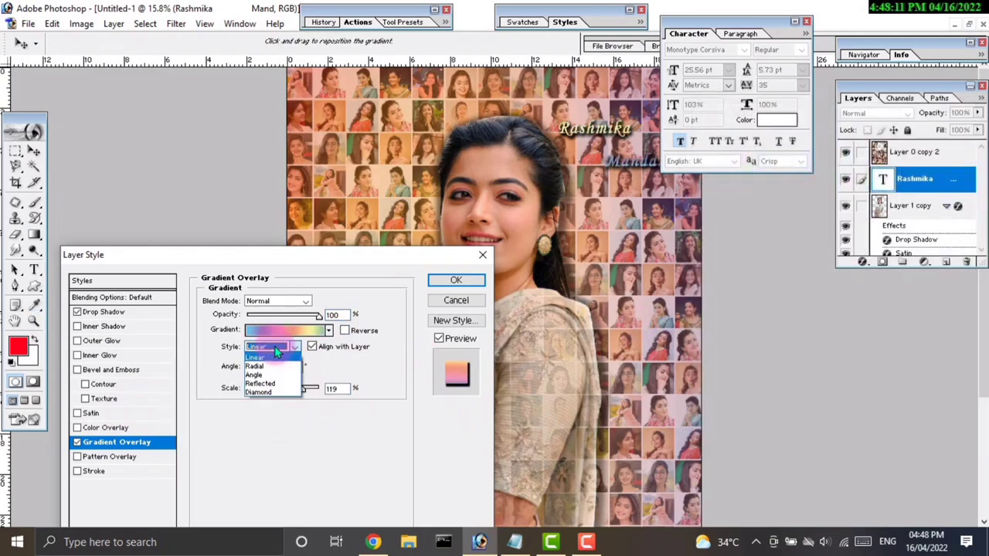
click(270, 367)
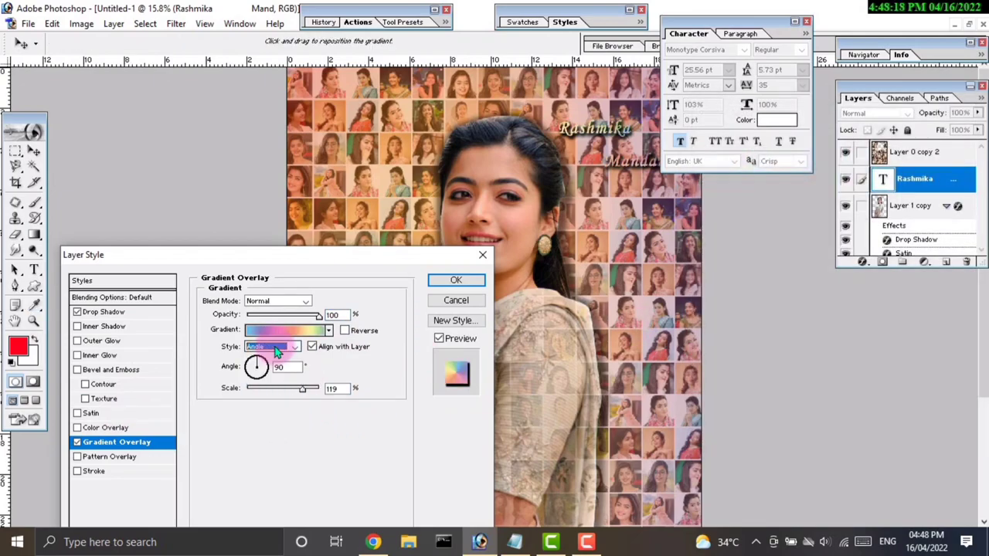
Give the name a black stroke outline and apply all the layer effects.
click(89, 471)
click(236, 383)
click(608, 459)
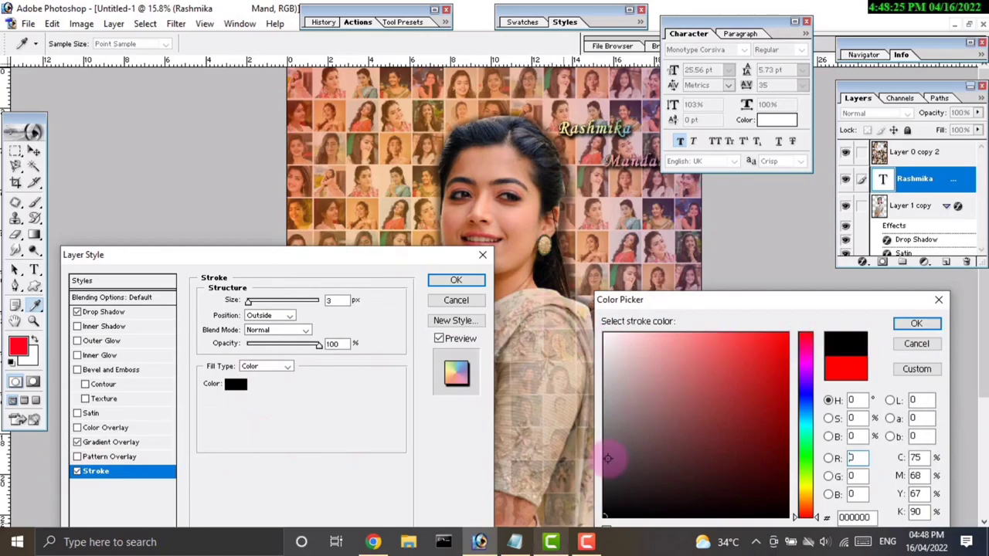
click(908, 321)
click(456, 275)
key(v)
scroll(507, 313, down, 2)
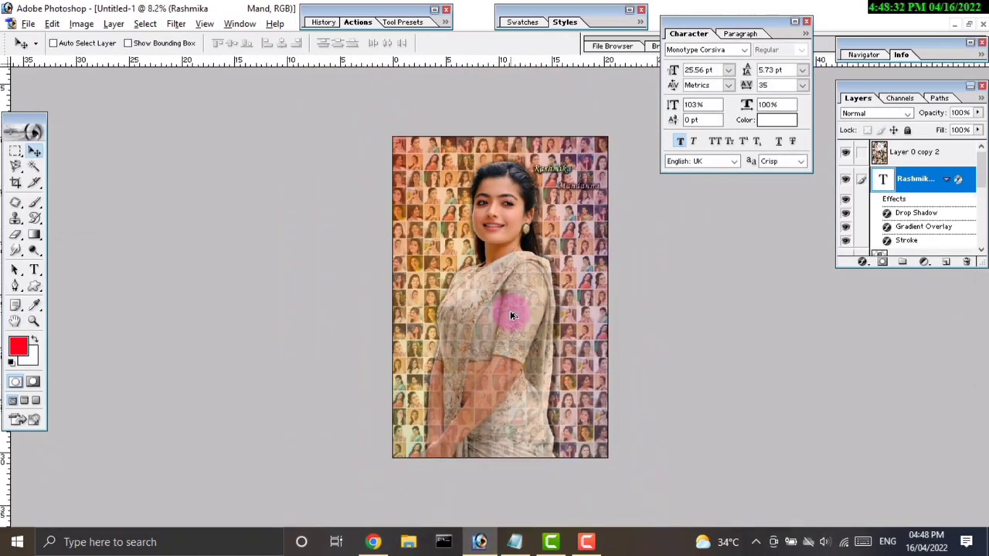
scroll(508, 314, up, 4)
click(794, 21)
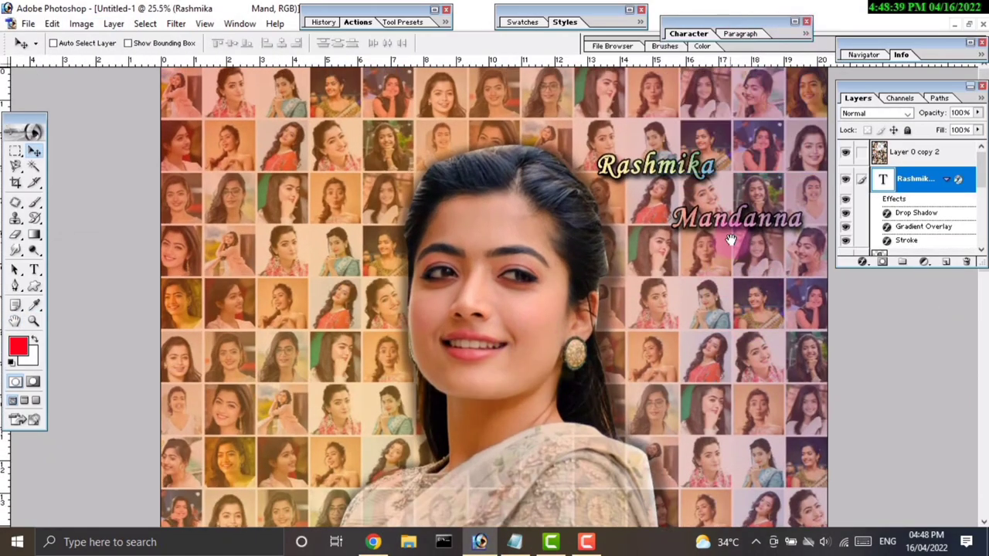
scroll(706, 286, down, 1)
scroll(706, 287, down, 1)
scroll(589, 482, up, 1)
scroll(596, 331, up, 1)
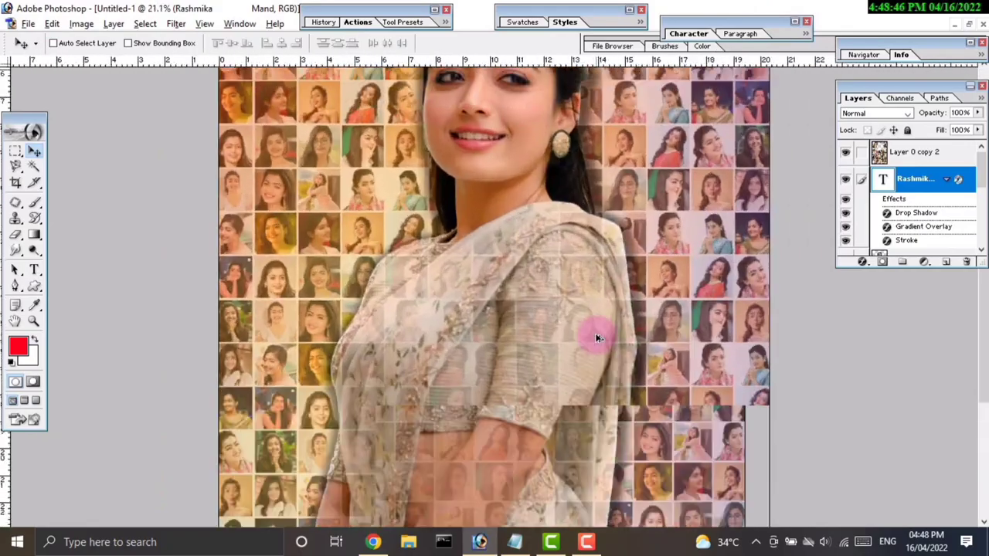
scroll(595, 371, up, 2)
scroll(624, 371, down, 1)
scroll(659, 296, up, 2)
scroll(585, 298, down, 2)
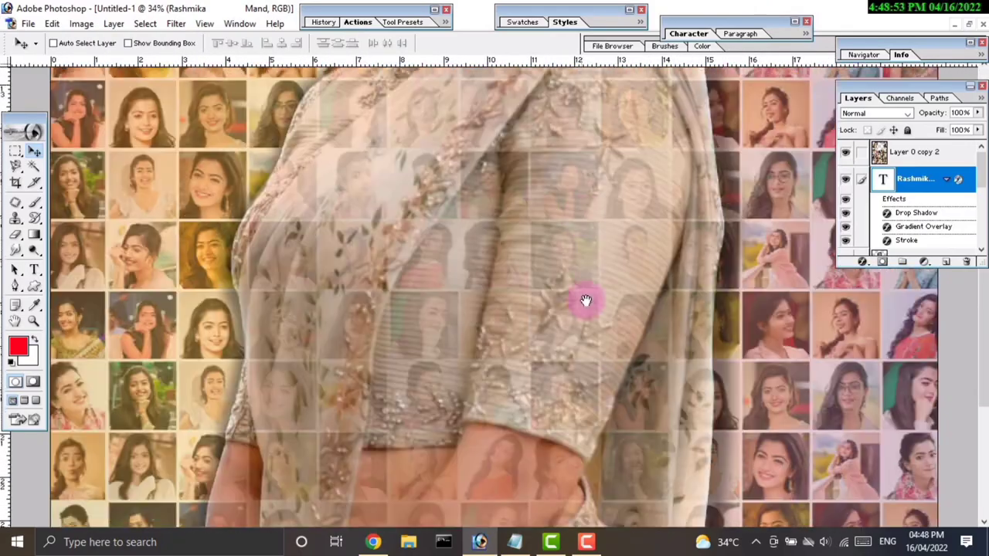
scroll(569, 286, down, 2)
scroll(580, 324, down, 1)
scroll(584, 325, down, 2)
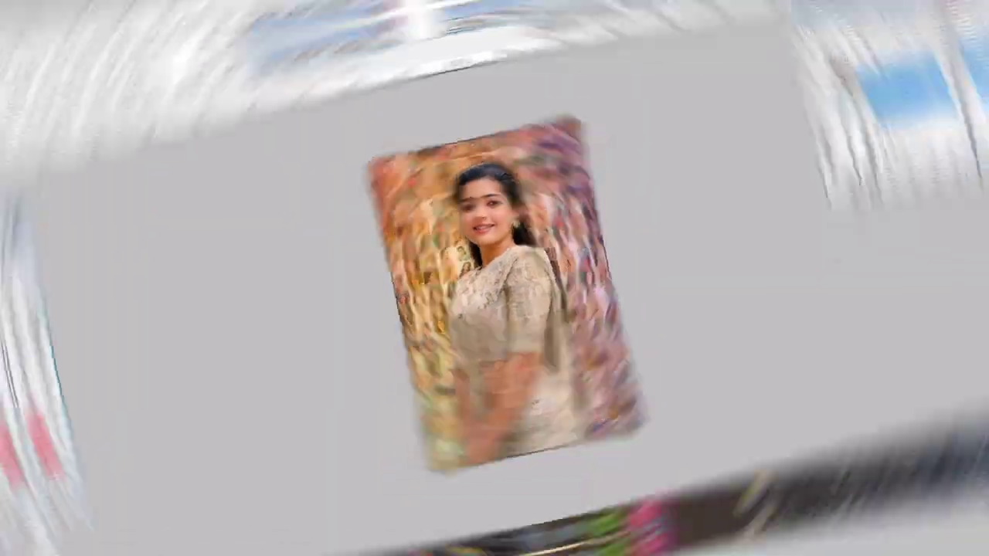